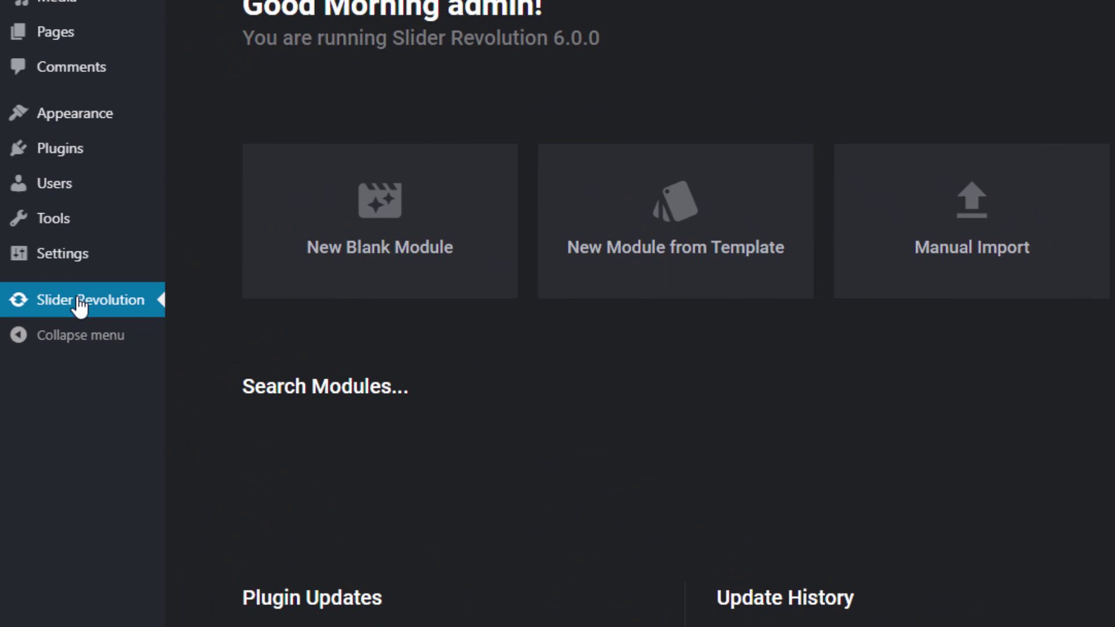
Open the Slider Revolution 6 dashboard (version 6.0.0, no modules yet) from the admin sidebar
{"action": "left_click", "coordinate": [79, 302]}
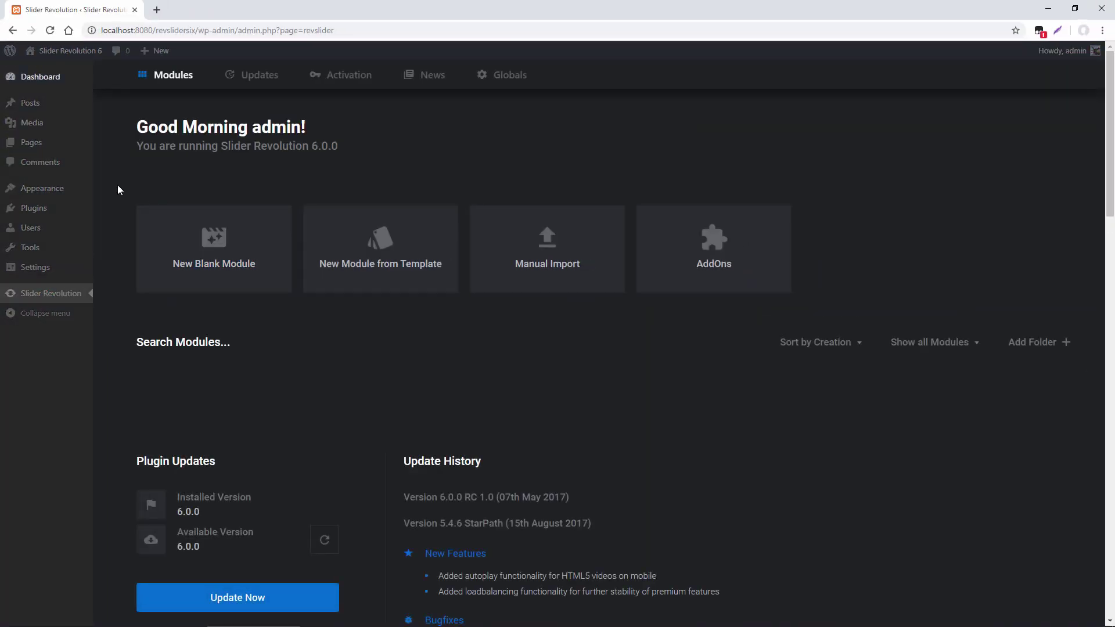
{"action": "scroll", "coordinate": [119, 186], "scroll_direction": "down", "scroll_amount": 4}
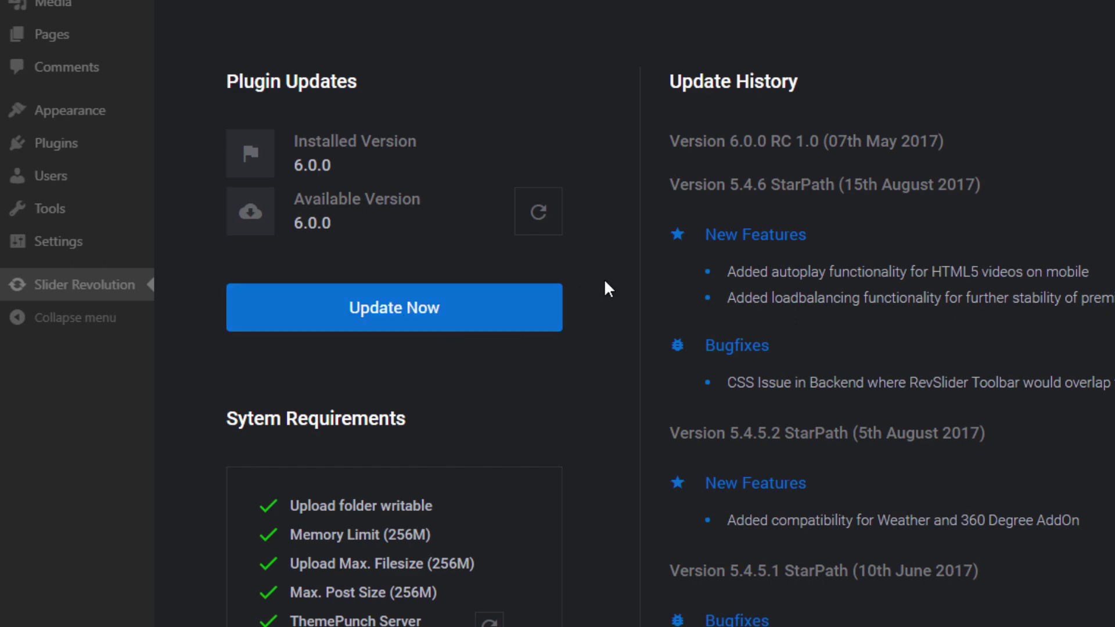
{"action": "scroll", "coordinate": [609, 276], "scroll_direction": "down", "scroll_amount": 3}
{"action": "scroll", "coordinate": [373, 156], "scroll_direction": "down", "scroll_amount": 2}
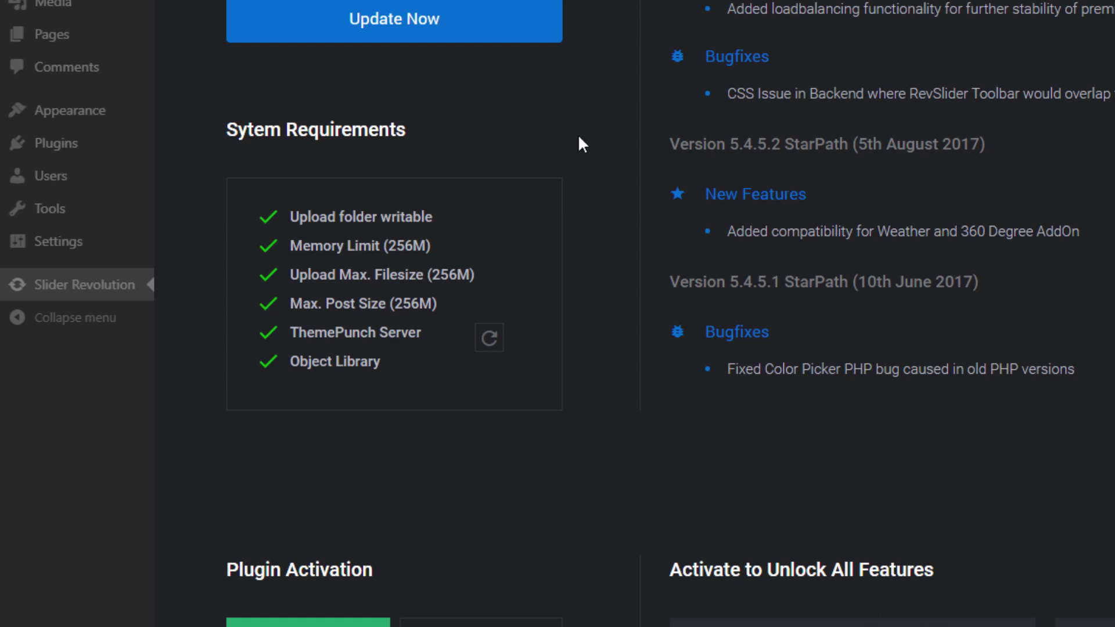
{"action": "scroll", "coordinate": [581, 144], "scroll_direction": "down", "scroll_amount": 8}
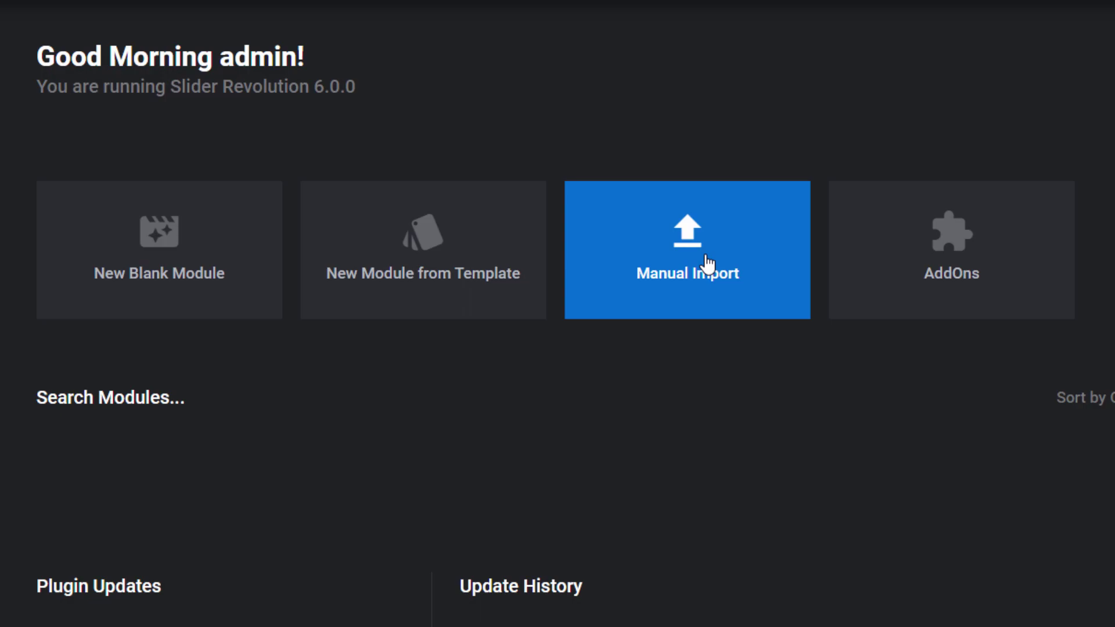
{"action": "left_click", "coordinate": [707, 262]}
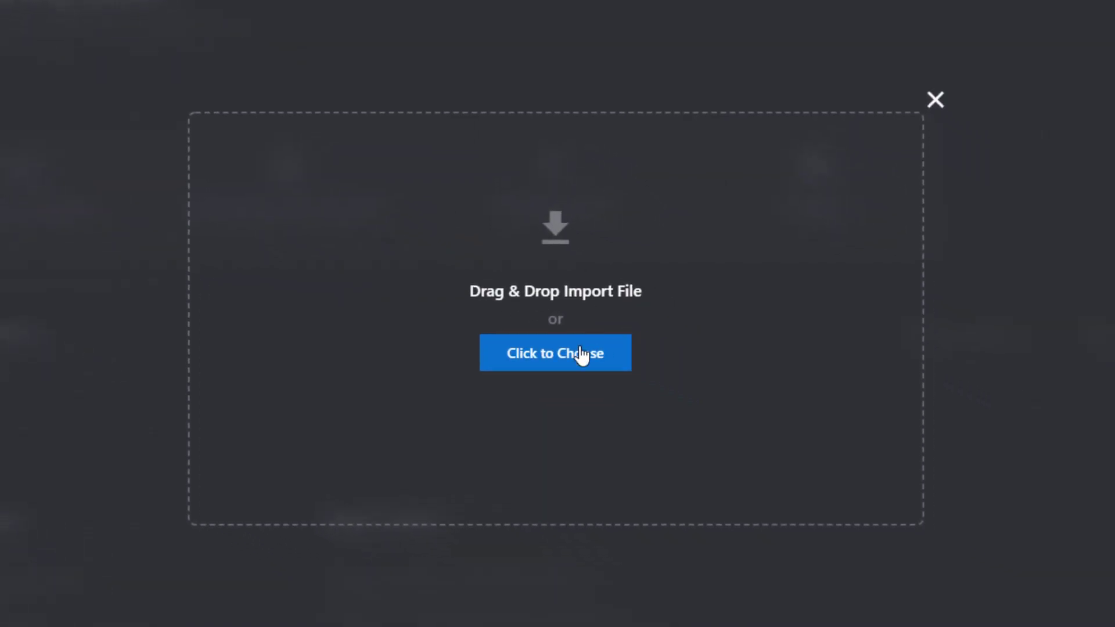
{"action": "left_click", "coordinate": [934, 101]}
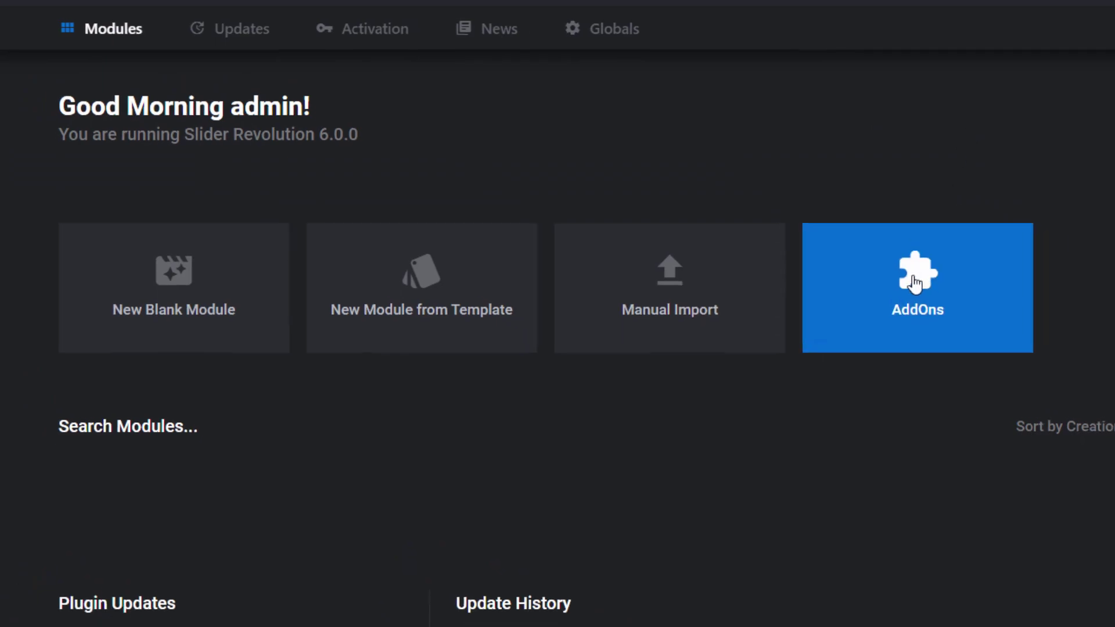
{"action": "left_click", "coordinate": [914, 284]}
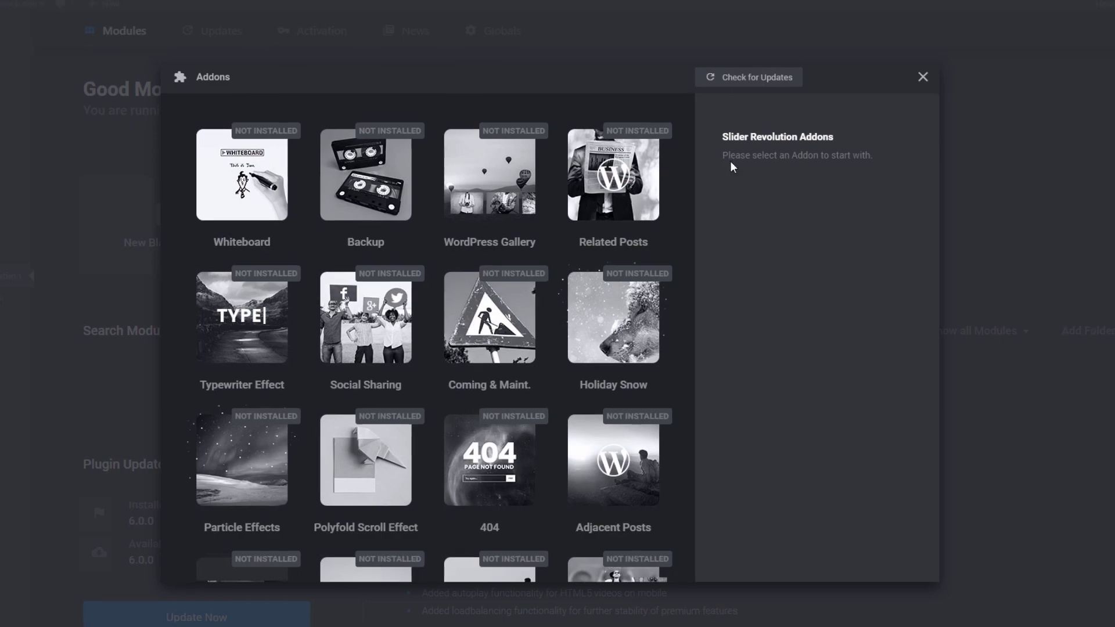
{"action": "left_click", "coordinate": [925, 73]}
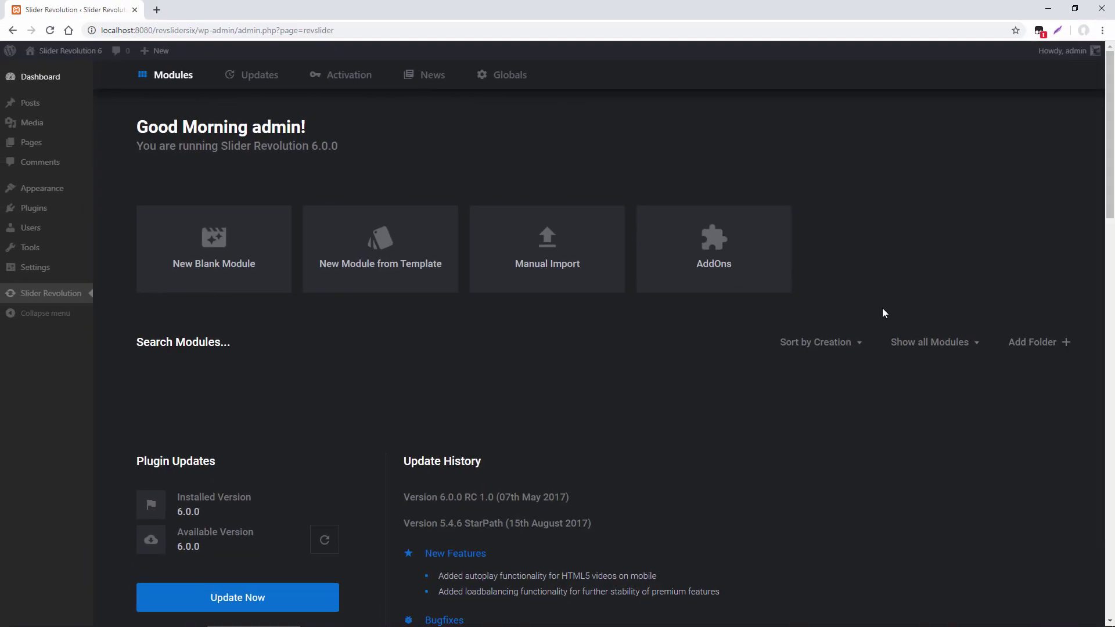
Open the template library and filter by Slider, Carousel, Hero, Website, Special FX, Post Based, then All
{"action": "left_click", "coordinate": [399, 254]}
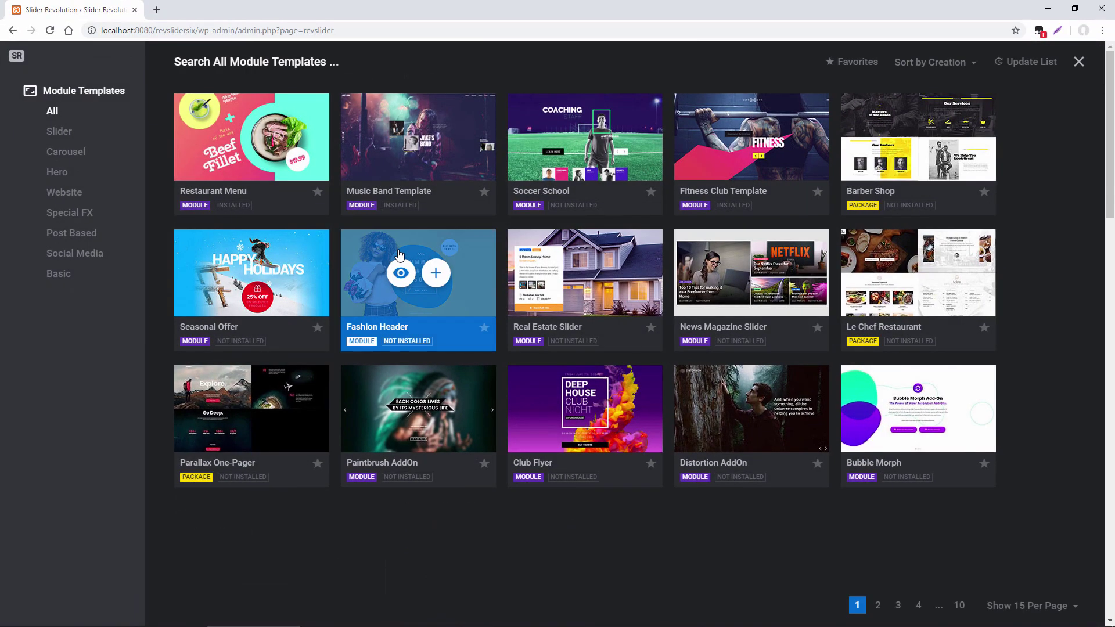
{"action": "left_click", "coordinate": [57, 133]}
{"action": "left_click", "coordinate": [61, 152]}
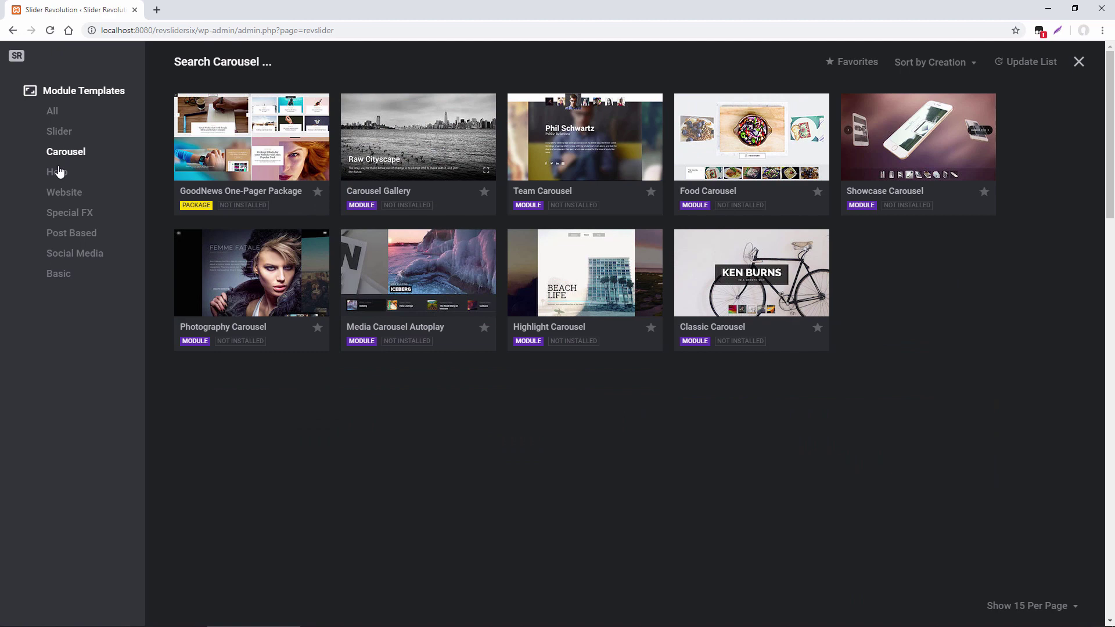
{"action": "left_click", "coordinate": [56, 172]}
{"action": "left_click", "coordinate": [64, 193]}
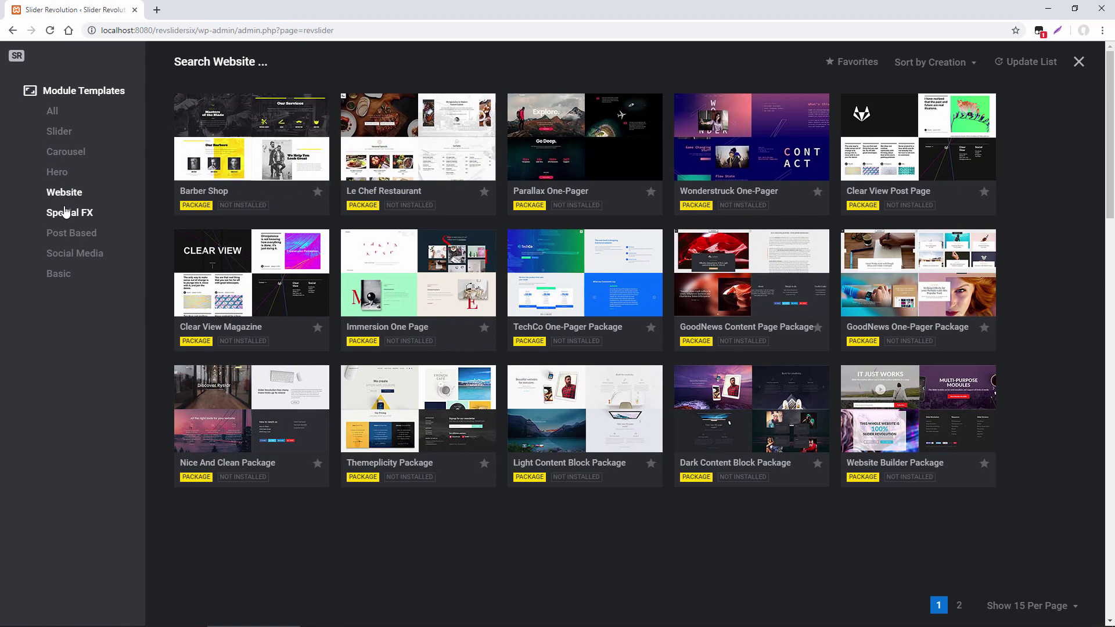
{"action": "left_click", "coordinate": [60, 213]}
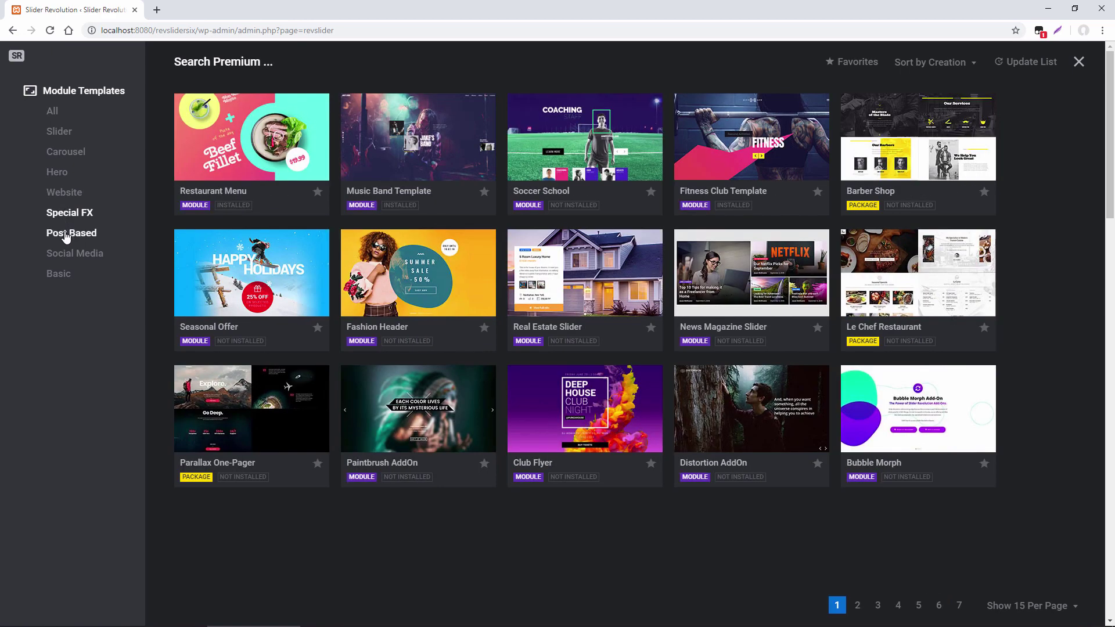
{"action": "left_click", "coordinate": [66, 233]}
{"action": "left_click", "coordinate": [58, 151]}
{"action": "left_click", "coordinate": [58, 131]}
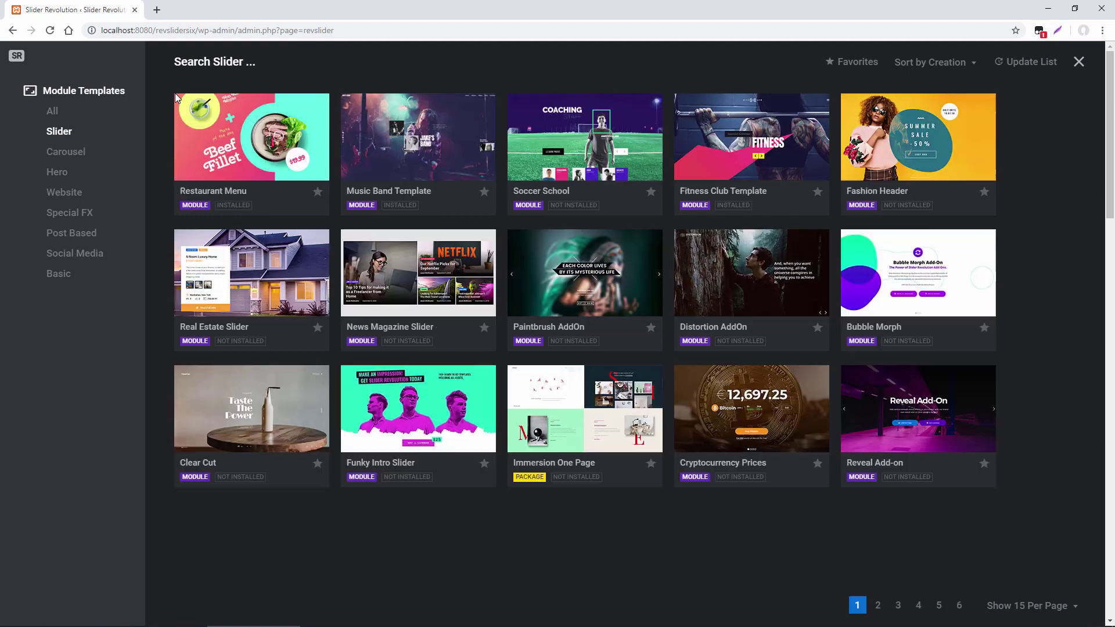
{"action": "left_click", "coordinate": [52, 112]}
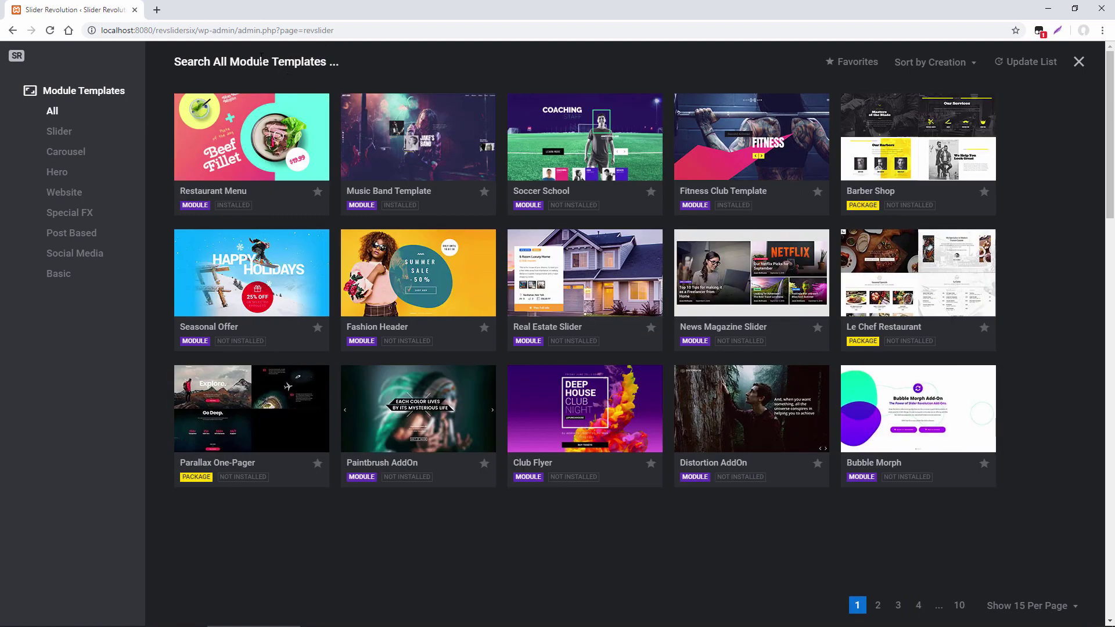
Search the templates for 'typewriter', then clear the search
{"action": "left_click", "coordinate": [261, 59]}
{"action": "type", "text": "typ"}
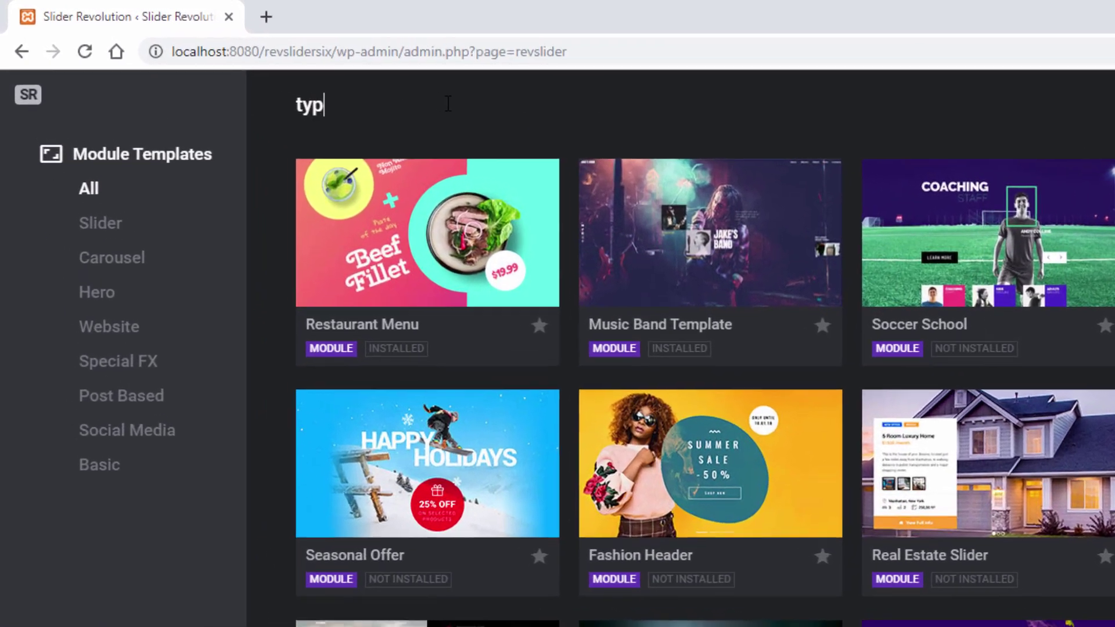
{"action": "type", "text": "ewriter"}
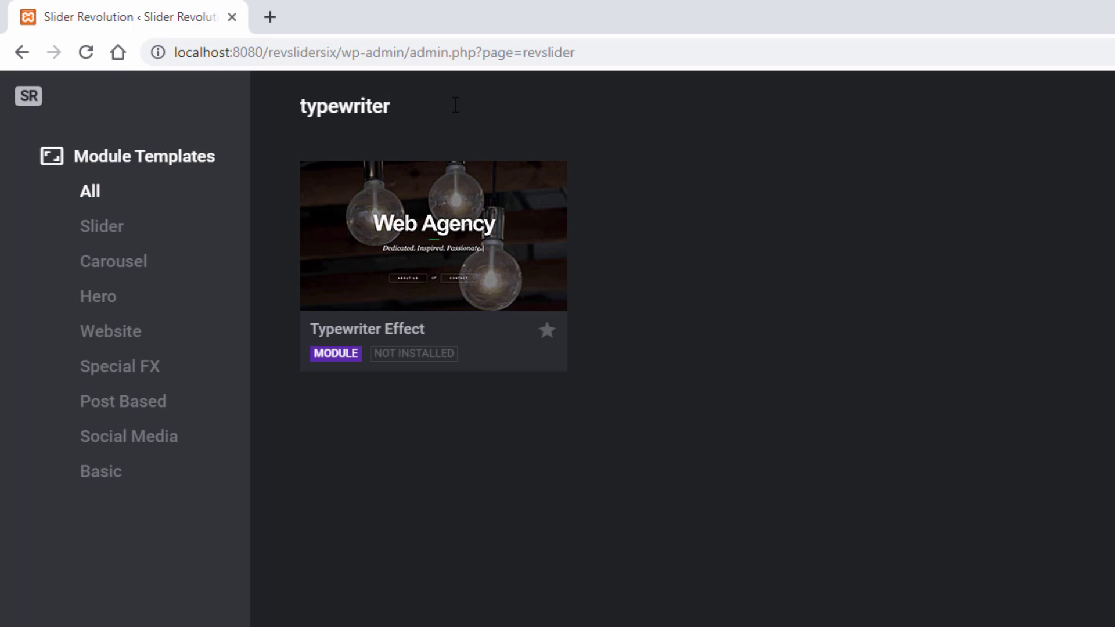
{"action": "left_click_drag", "start_coordinate": [455, 105], "coordinate": [270, 127]}
{"action": "key", "text": "BackSpace"}
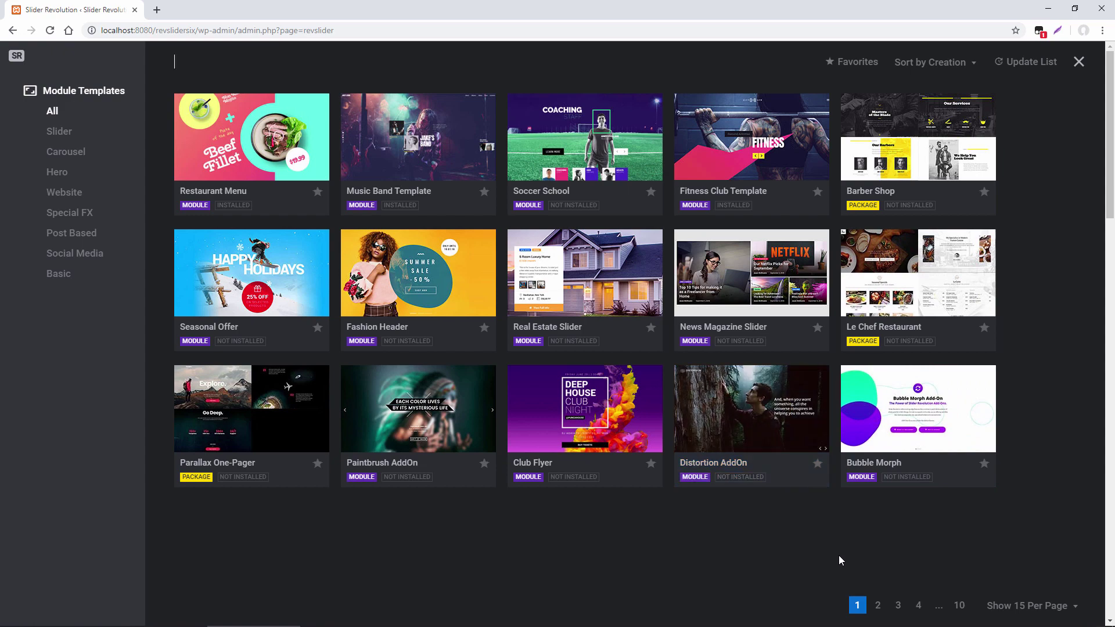
Page through template pages 2–4, then set the list to Show All per page
{"action": "left_click", "coordinate": [877, 604]}
{"action": "left_click", "coordinate": [898, 605]}
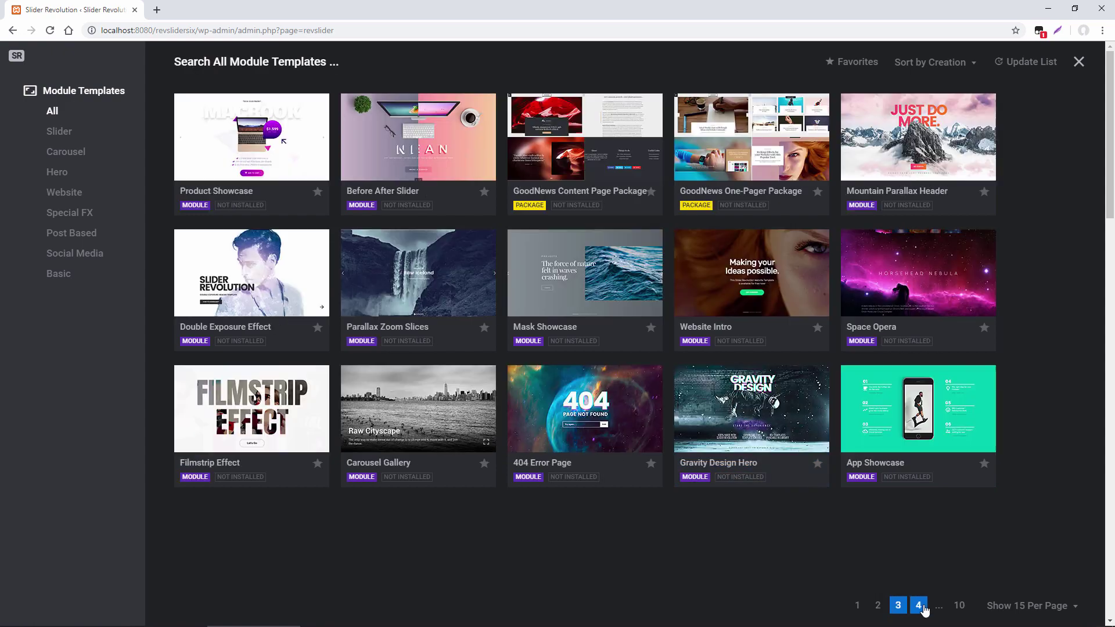
{"action": "left_click", "coordinate": [918, 605]}
{"action": "left_click", "coordinate": [1015, 606]}
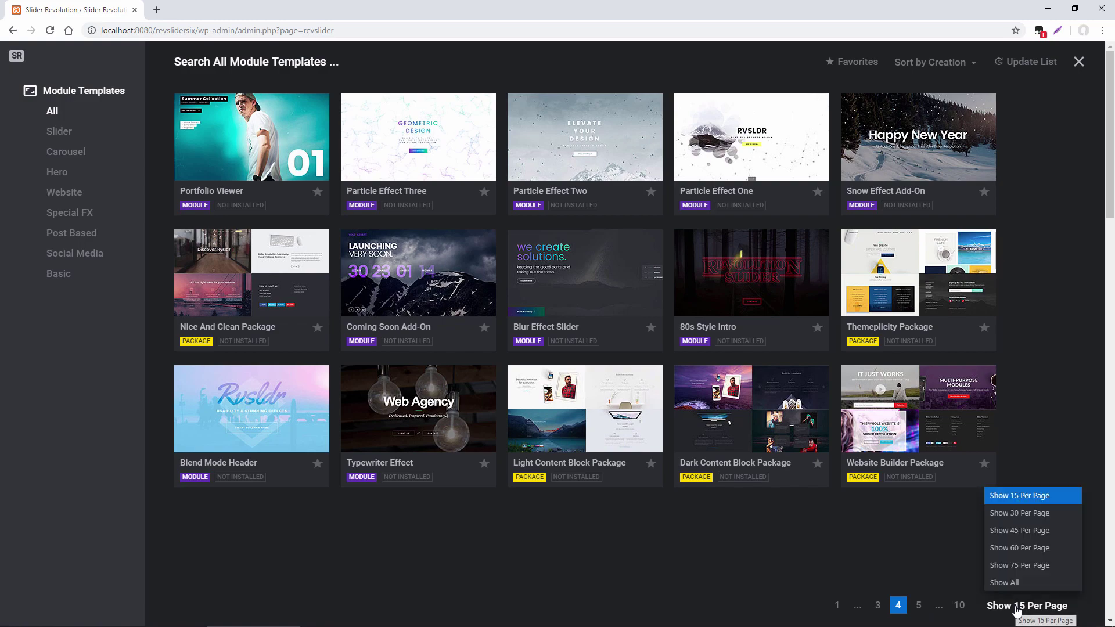
{"action": "left_click", "coordinate": [1013, 584]}
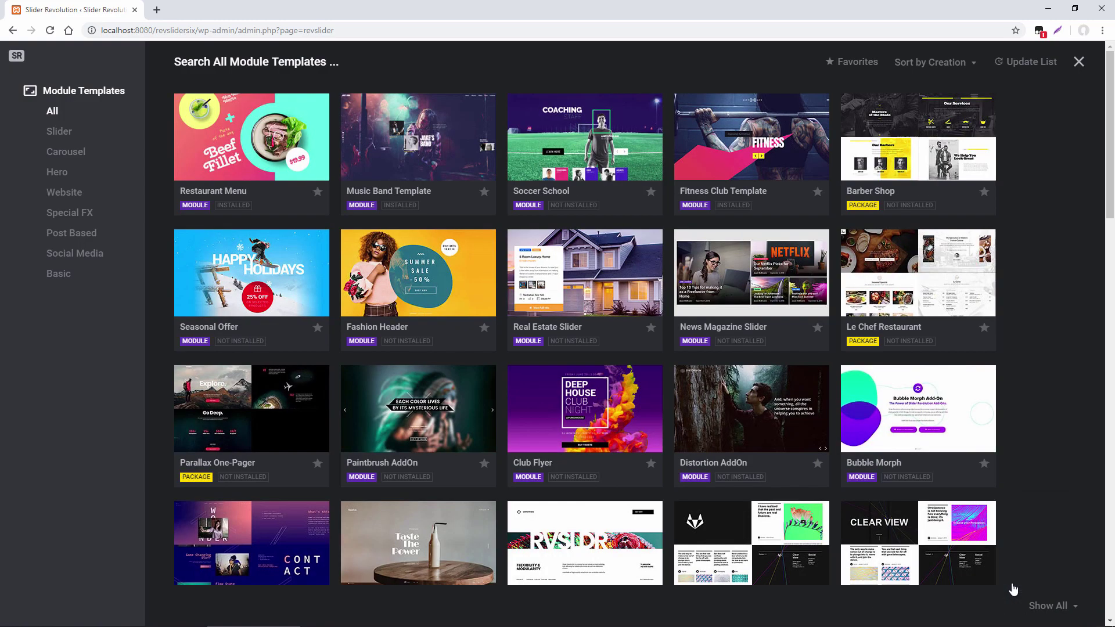
{"action": "scroll", "coordinate": [498, 274], "scroll_direction": "down", "scroll_amount": 3}
{"action": "scroll", "coordinate": [498, 277], "scroll_direction": "down", "scroll_amount": 9}
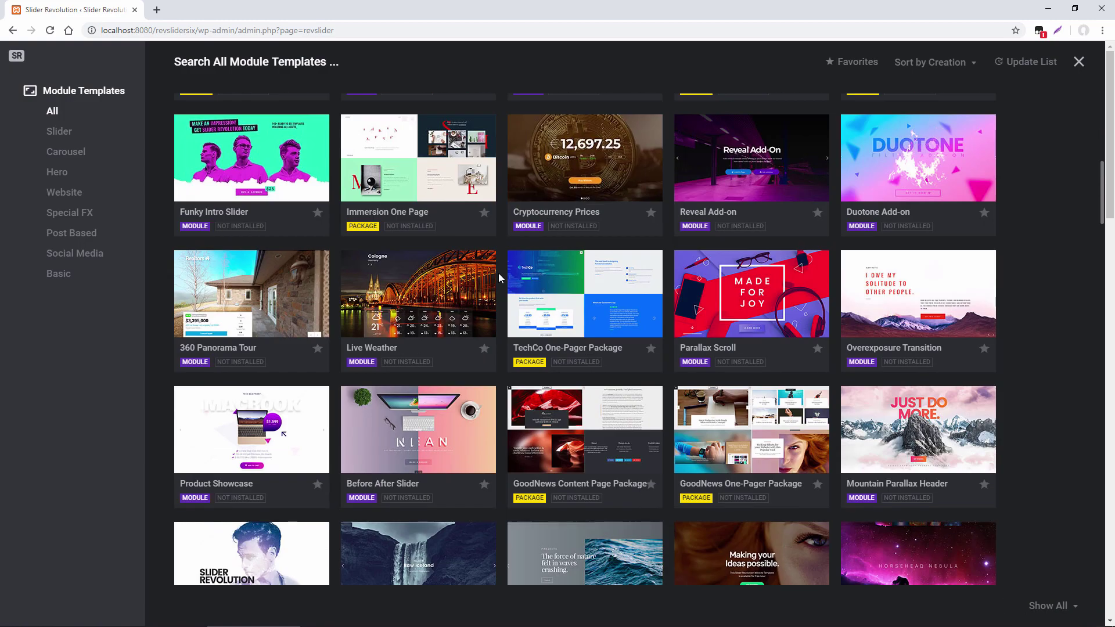
{"action": "scroll", "coordinate": [499, 273], "scroll_direction": "up", "scroll_amount": 12}
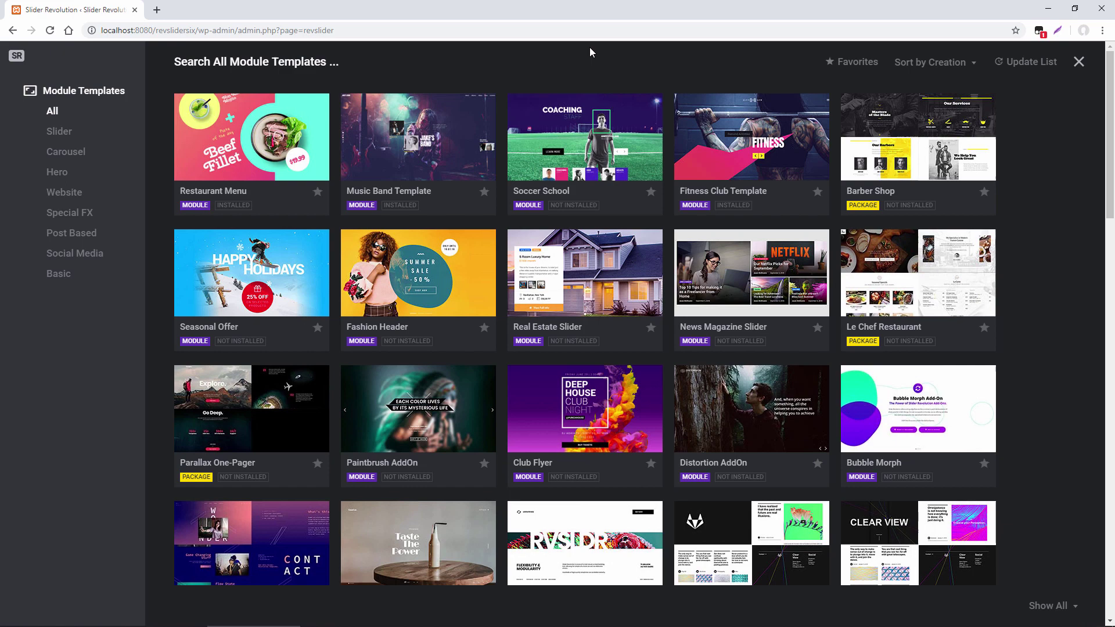
Star Restaurant Menu and Fitness Club Template, toggle the Favorites filter on and off, and update the list
{"action": "left_click", "coordinate": [317, 191]}
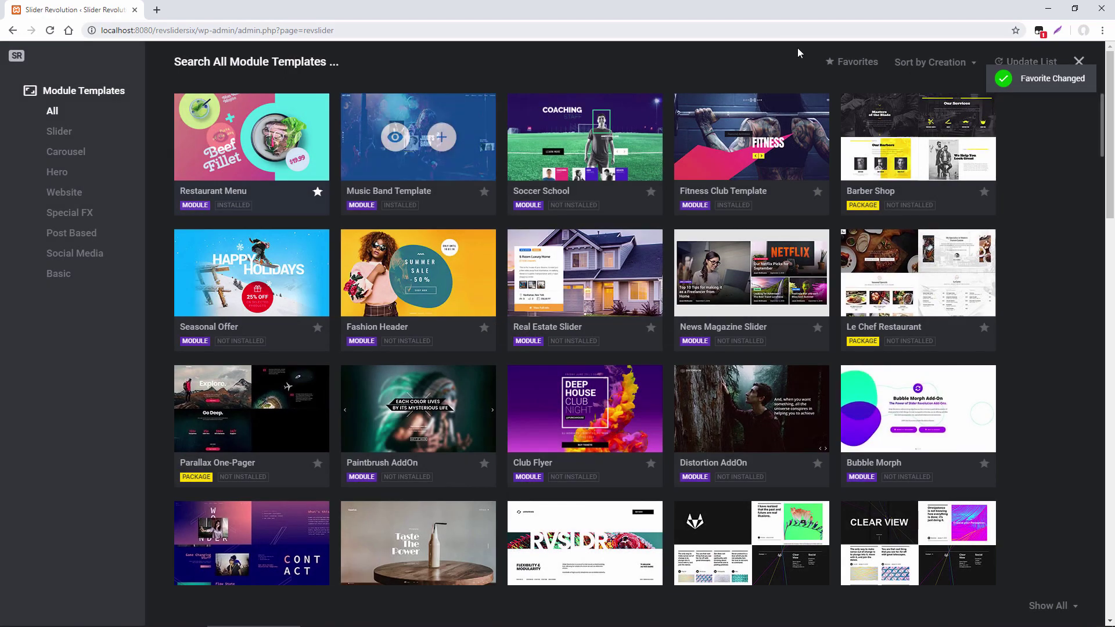
{"action": "left_click", "coordinate": [817, 193]}
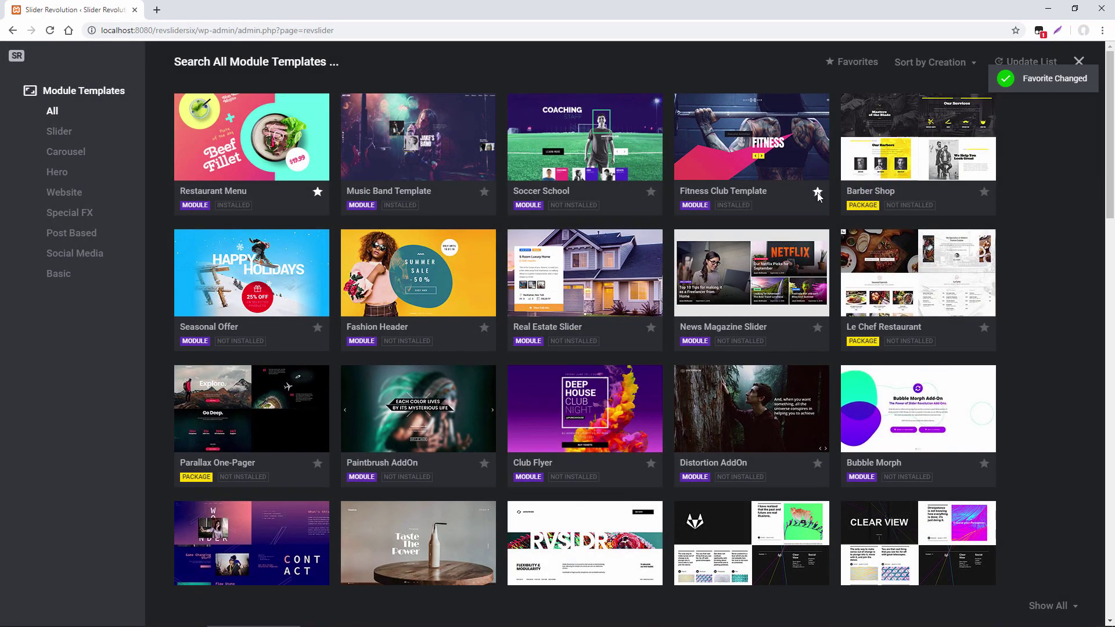
{"action": "left_click", "coordinate": [848, 64]}
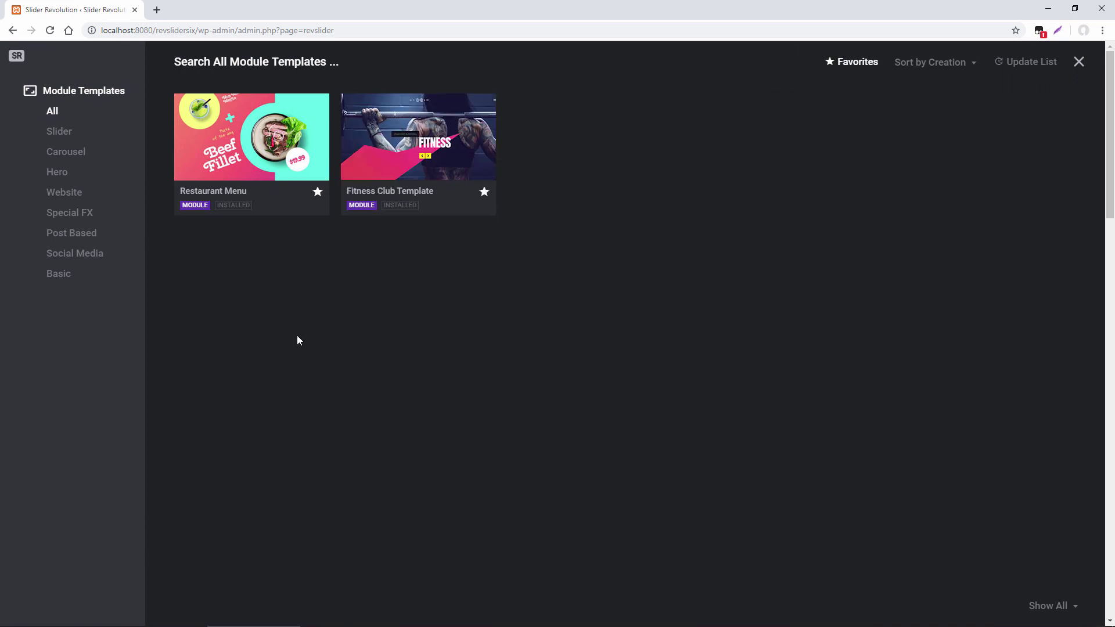
{"action": "left_click", "coordinate": [851, 64]}
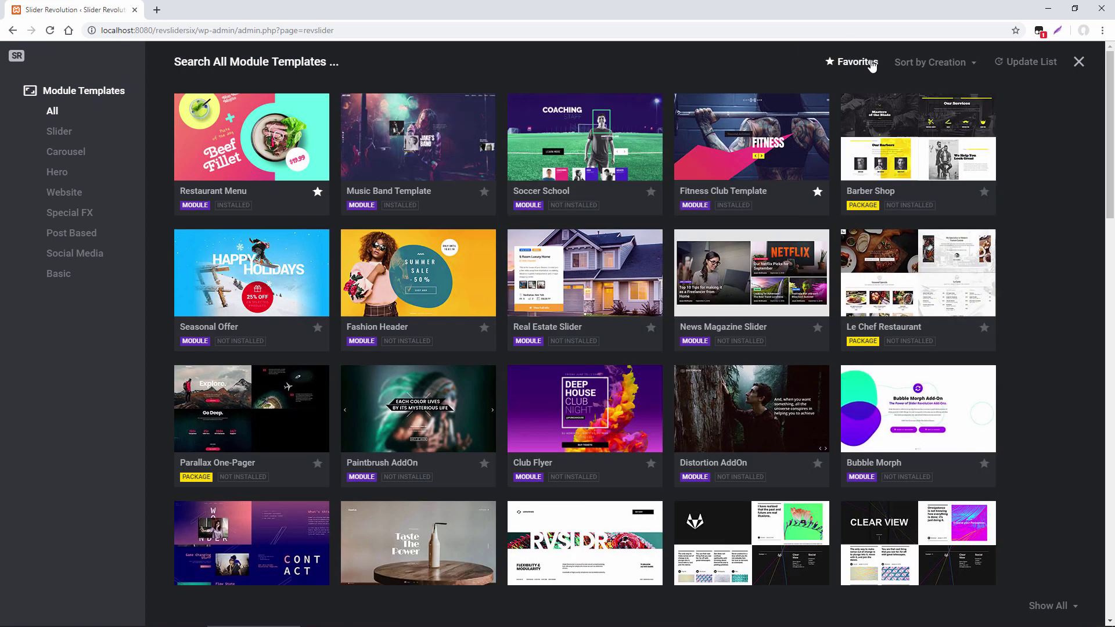
{"action": "left_click", "coordinate": [1021, 62]}
Preview the Restaurant Menu template, then browse the Wonderstruck One-Pager package's modules and return to Root
{"action": "mouse_move", "coordinate": [291, 146]}
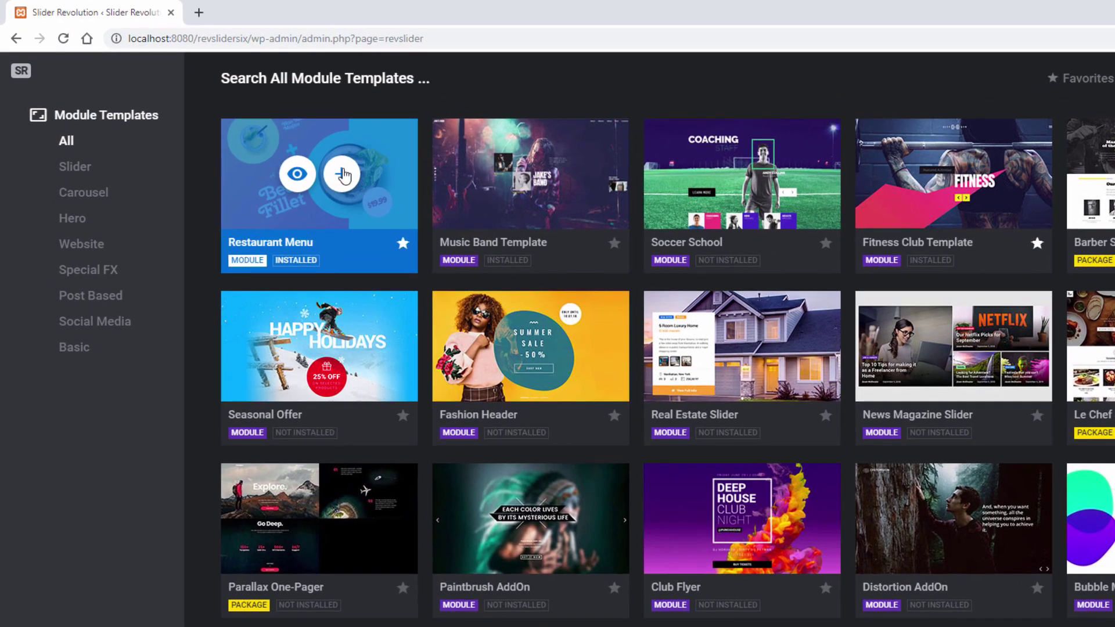
{"action": "left_click", "coordinate": [343, 173]}
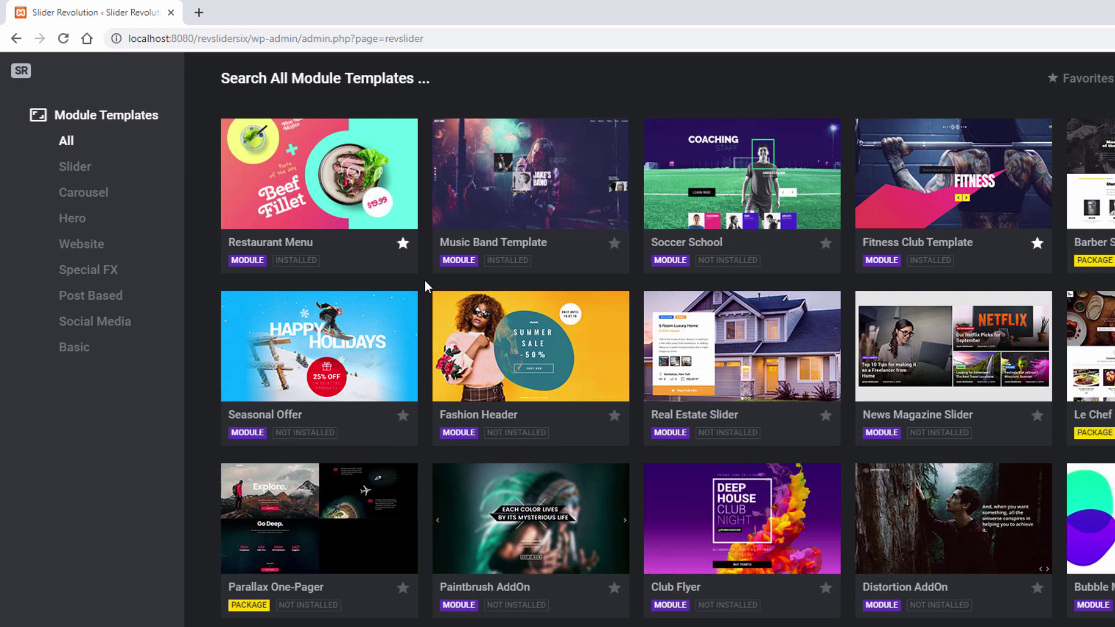
{"action": "scroll", "coordinate": [424, 280], "scroll_direction": "down", "scroll_amount": 8}
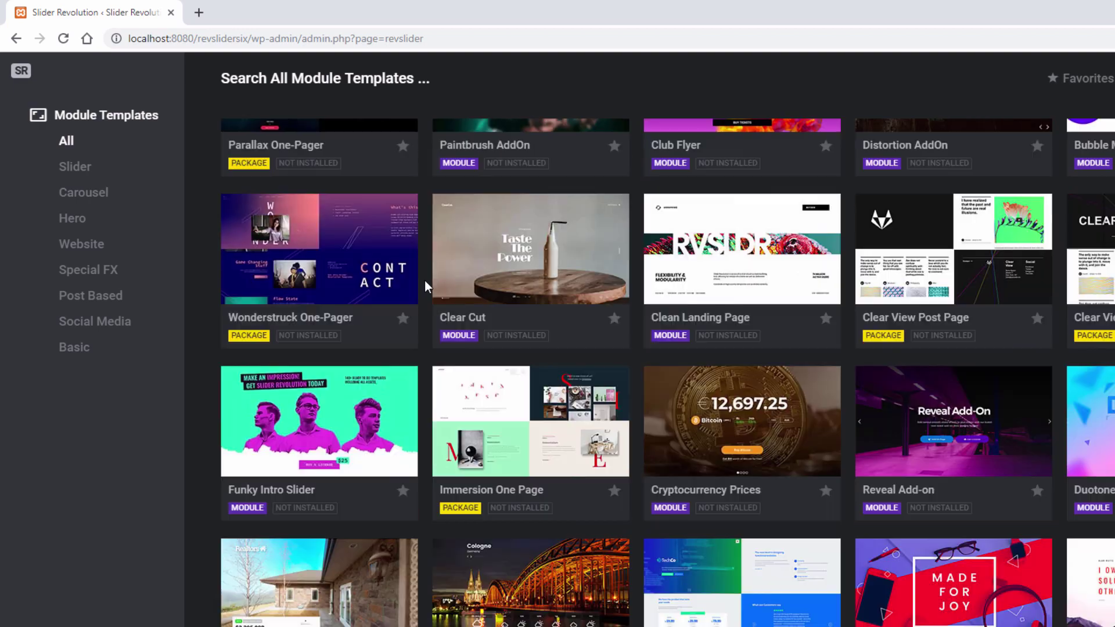
{"action": "mouse_move", "coordinate": [314, 272]}
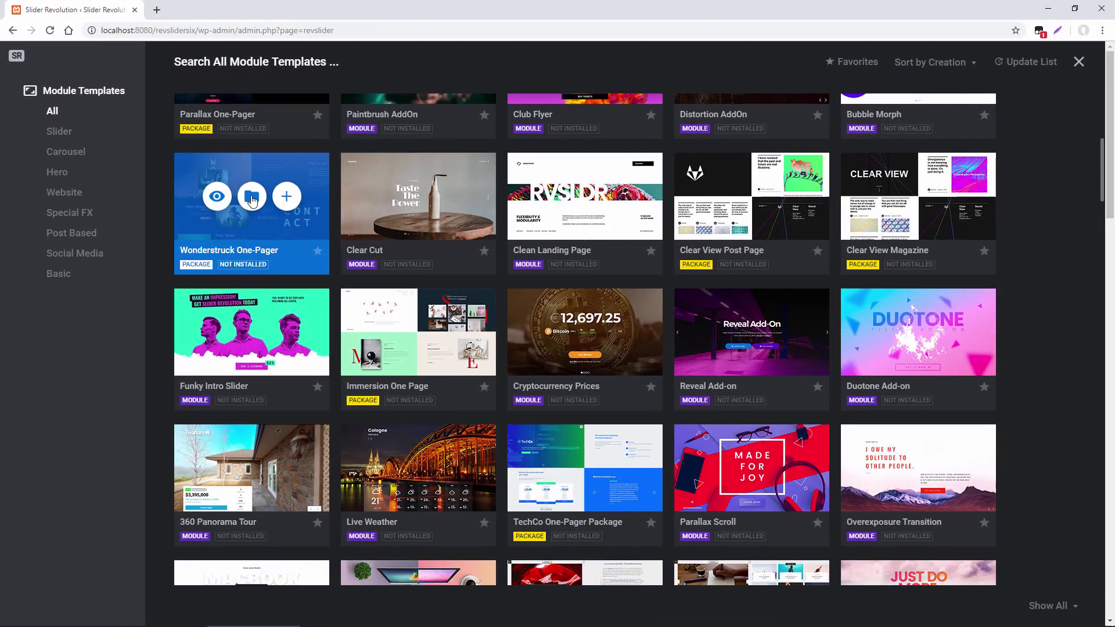
{"action": "left_click", "coordinate": [251, 198]}
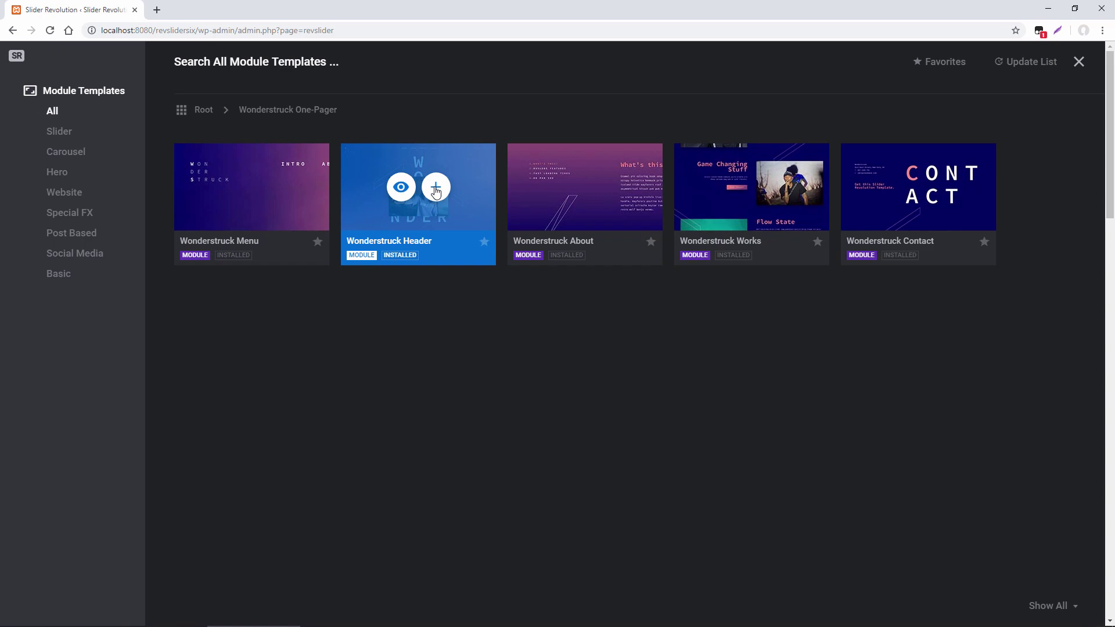
{"action": "left_click", "coordinate": [202, 110]}
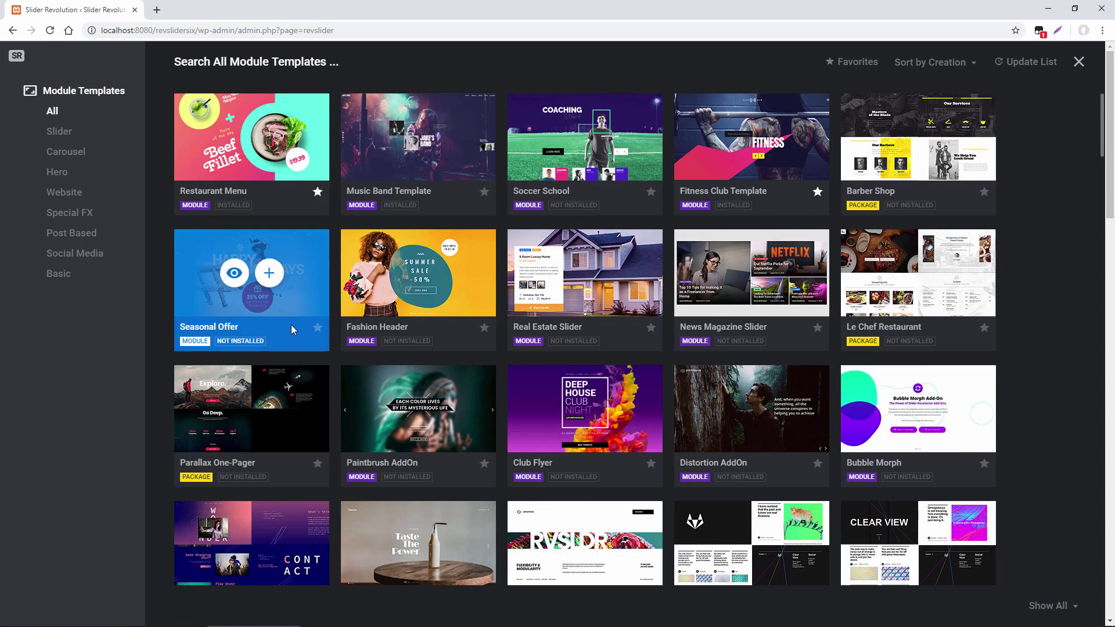
Show the install details panel for the Wonderstruck One-Pager package
{"action": "scroll", "coordinate": [288, 328], "scroll_direction": "down", "scroll_amount": 5}
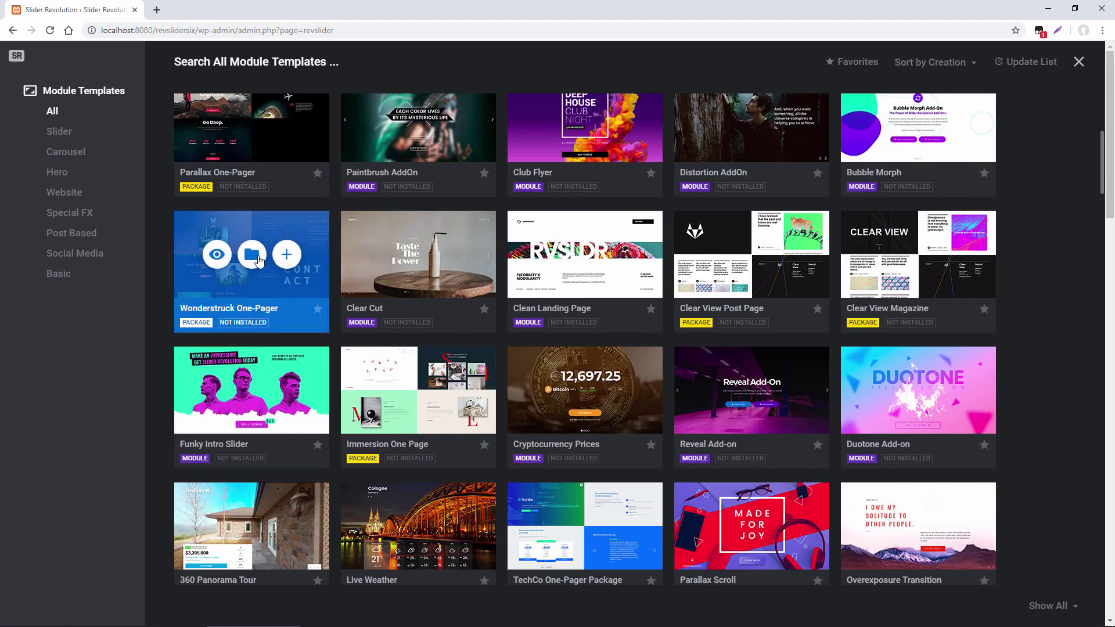
{"action": "left_click", "coordinate": [290, 256]}
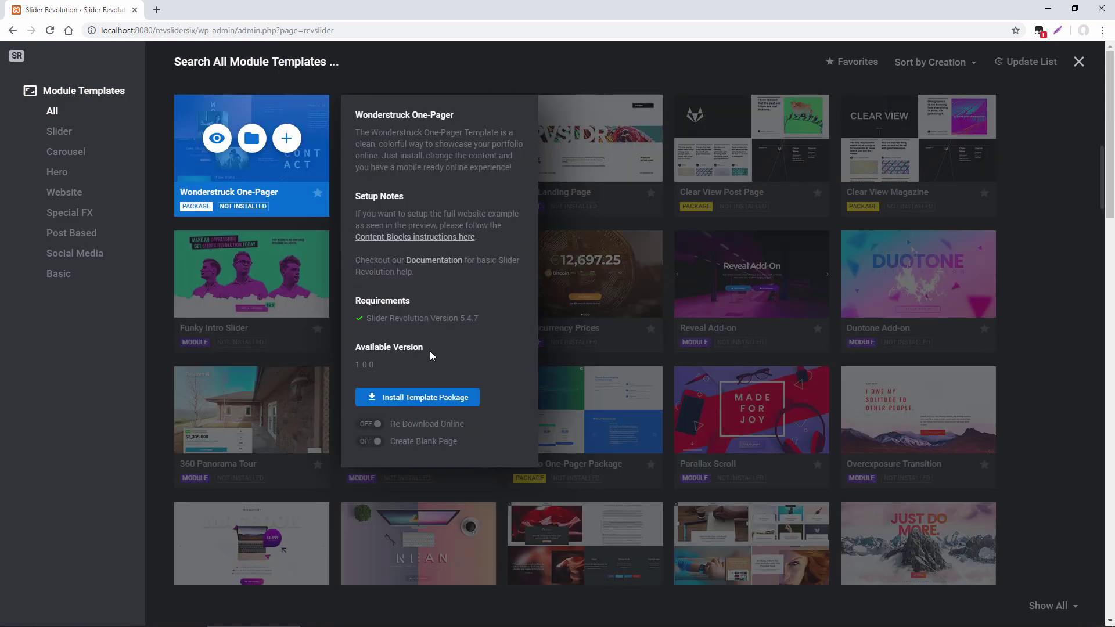
{"action": "scroll", "coordinate": [421, 389], "scroll_direction": "up", "scroll_amount": 2}
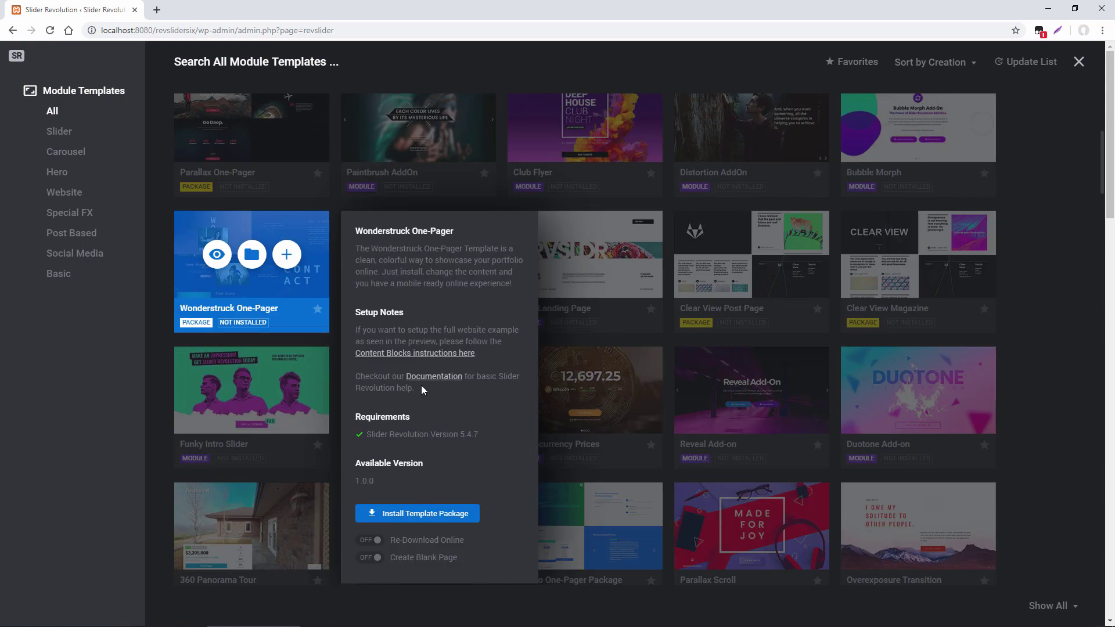
{"action": "scroll", "coordinate": [435, 424], "scroll_direction": "down", "scroll_amount": 1}
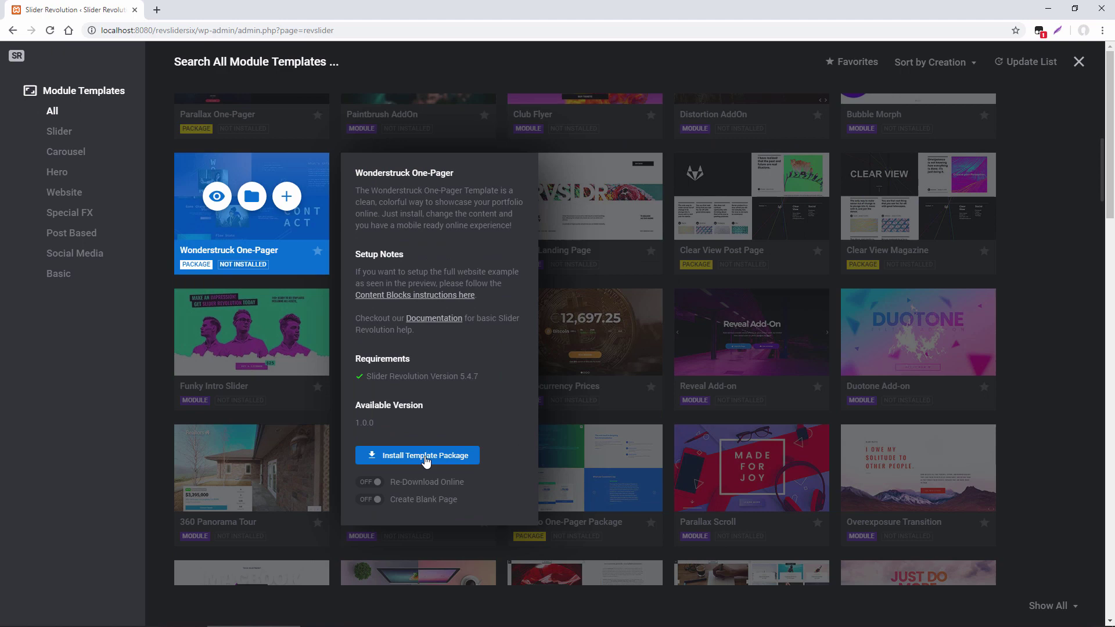
Install the Wonderstruck One-Pager template package and return to the Root level of modules
{"action": "left_click", "coordinate": [424, 456]}
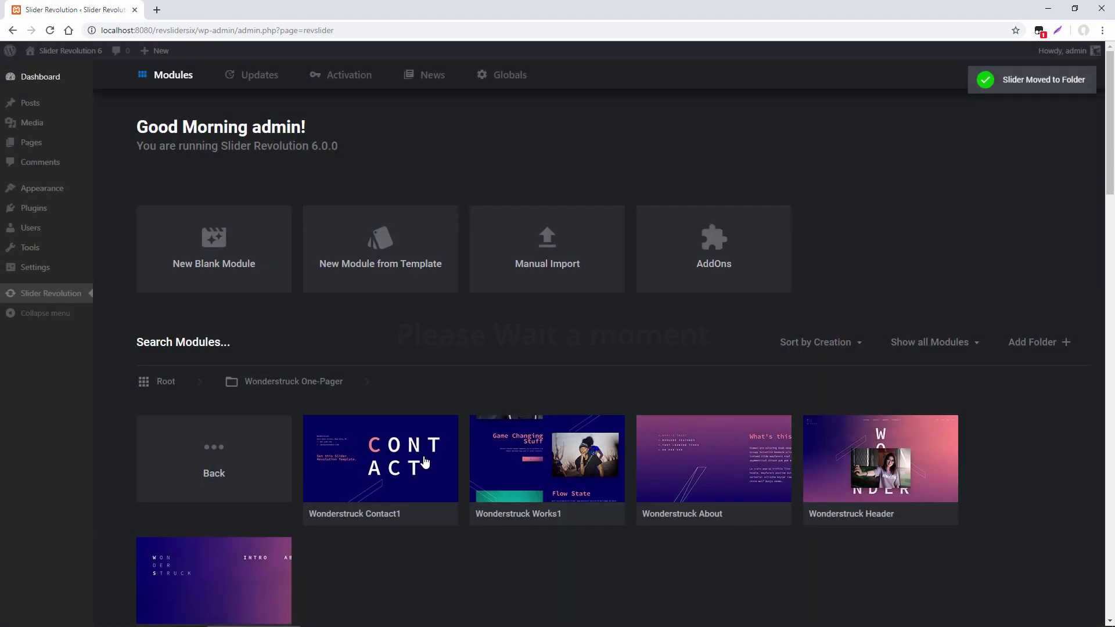
{"action": "scroll", "coordinate": [386, 286], "scroll_direction": "down", "scroll_amount": 3}
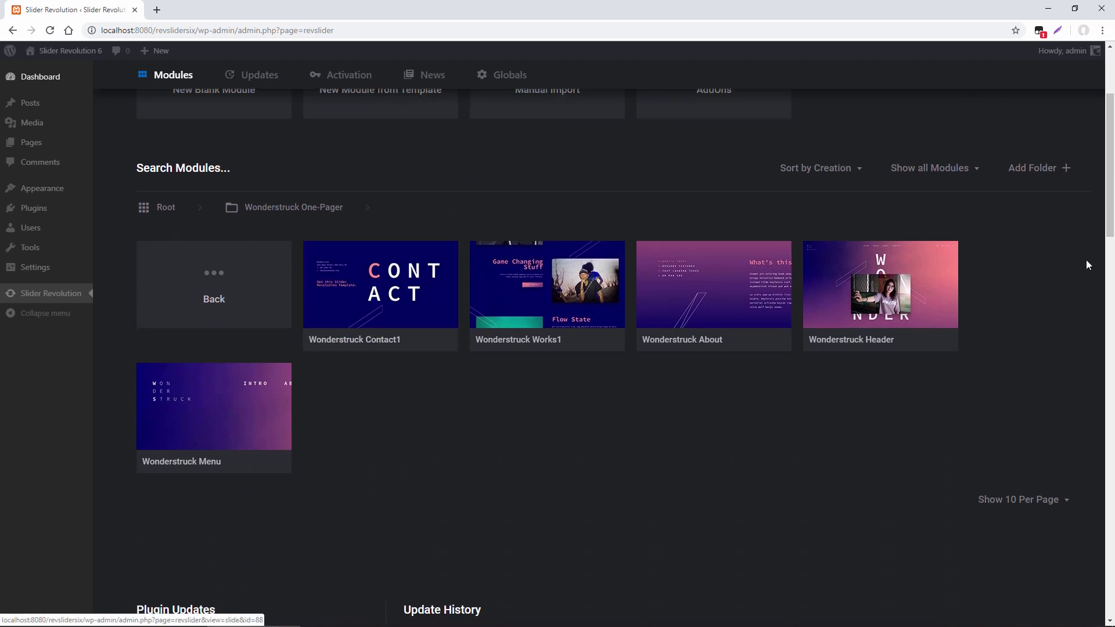
{"action": "left_click", "coordinate": [164, 207]}
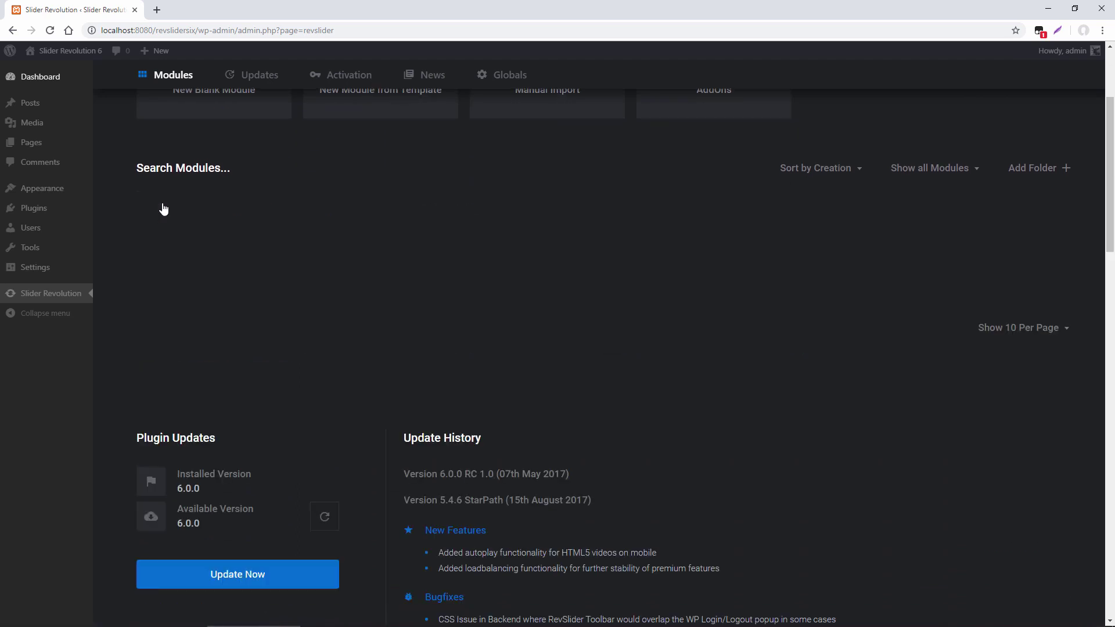
{"action": "scroll", "coordinate": [416, 269], "scroll_direction": "up", "scroll_amount": 2}
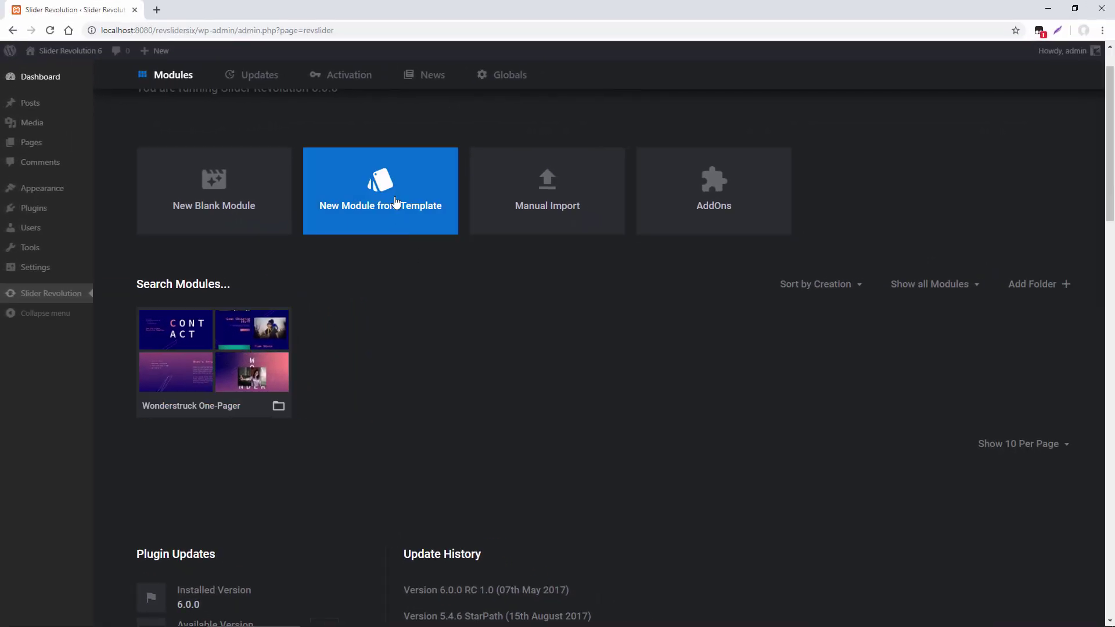
Install the Restaurant Menu template from the template library as the new module Restaurant Menu1
{"action": "left_click", "coordinate": [395, 201]}
{"action": "scroll", "coordinate": [399, 232], "scroll_direction": "up", "scroll_amount": 5}
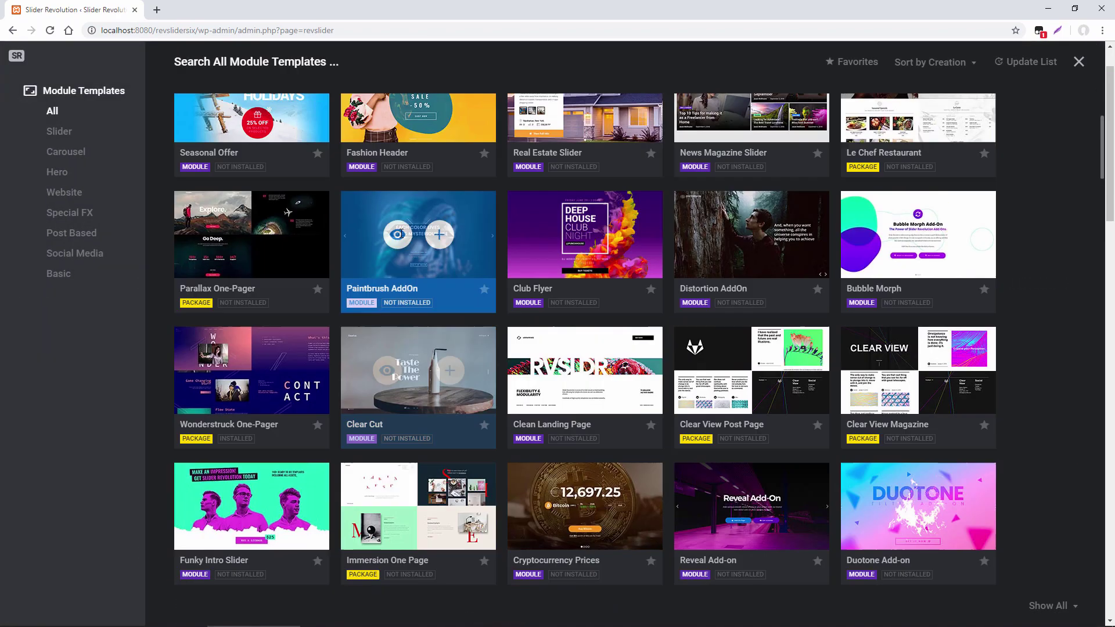
{"action": "scroll", "coordinate": [399, 232], "scroll_direction": "up", "scroll_amount": 1}
{"action": "left_click", "coordinate": [269, 137]}
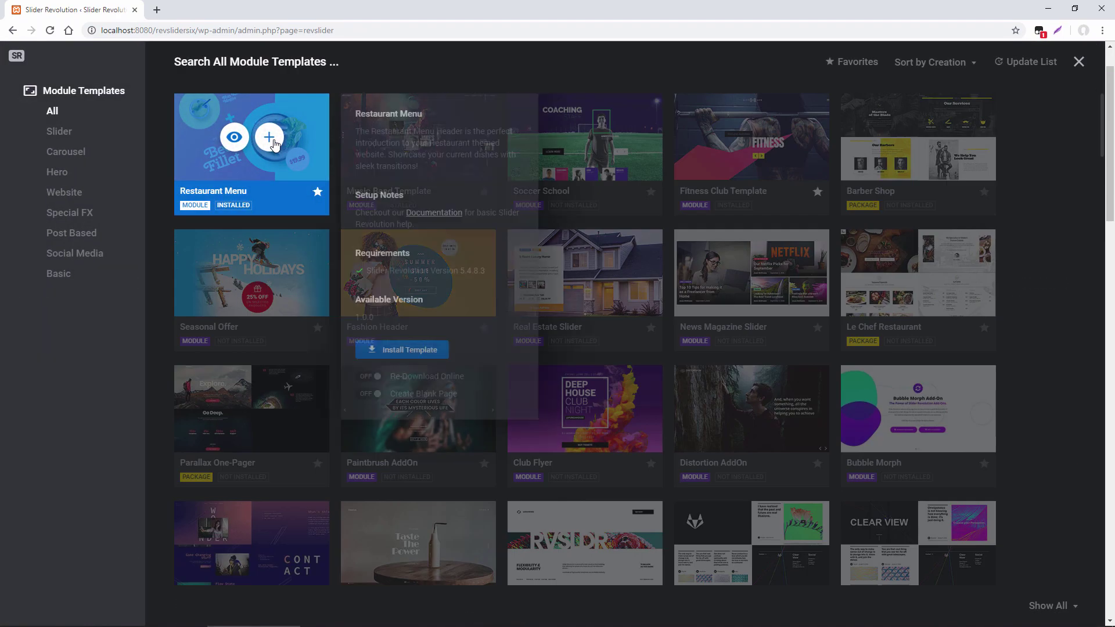
{"action": "left_click", "coordinate": [409, 349]}
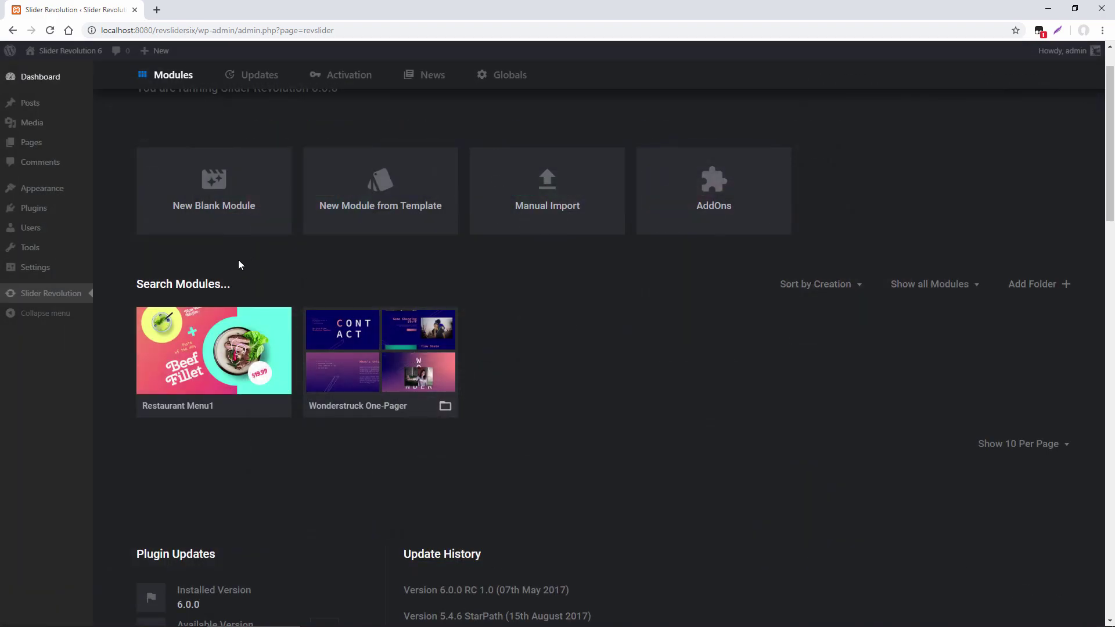
Look inside the Wonderstruck One-Pager folder and return to the top level
{"action": "mouse_move", "coordinate": [217, 364]}
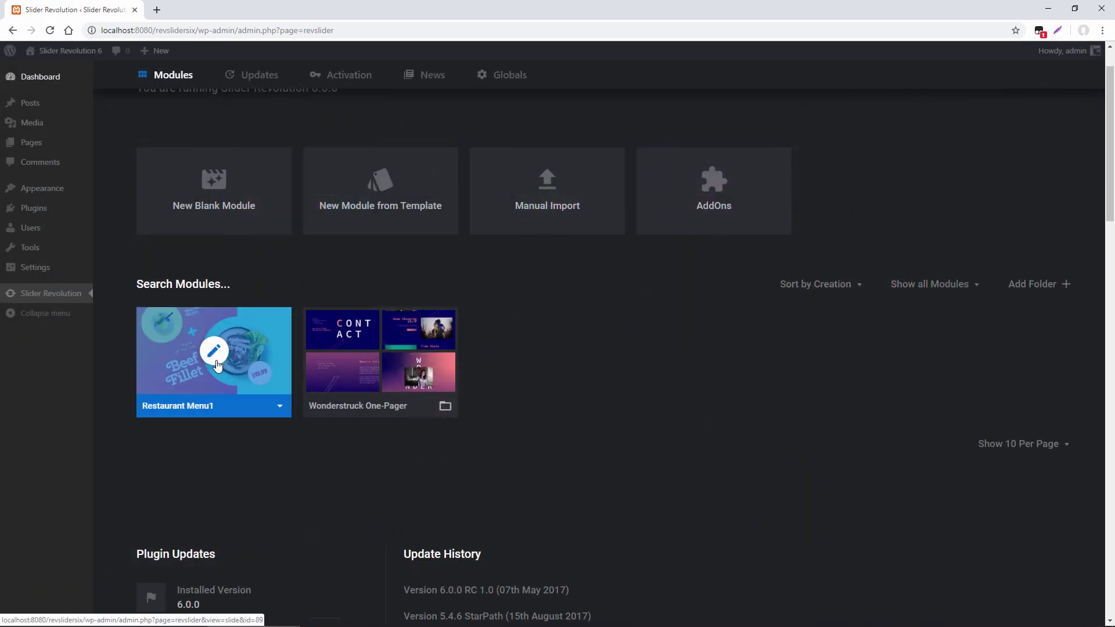
{"action": "left_click", "coordinate": [403, 345]}
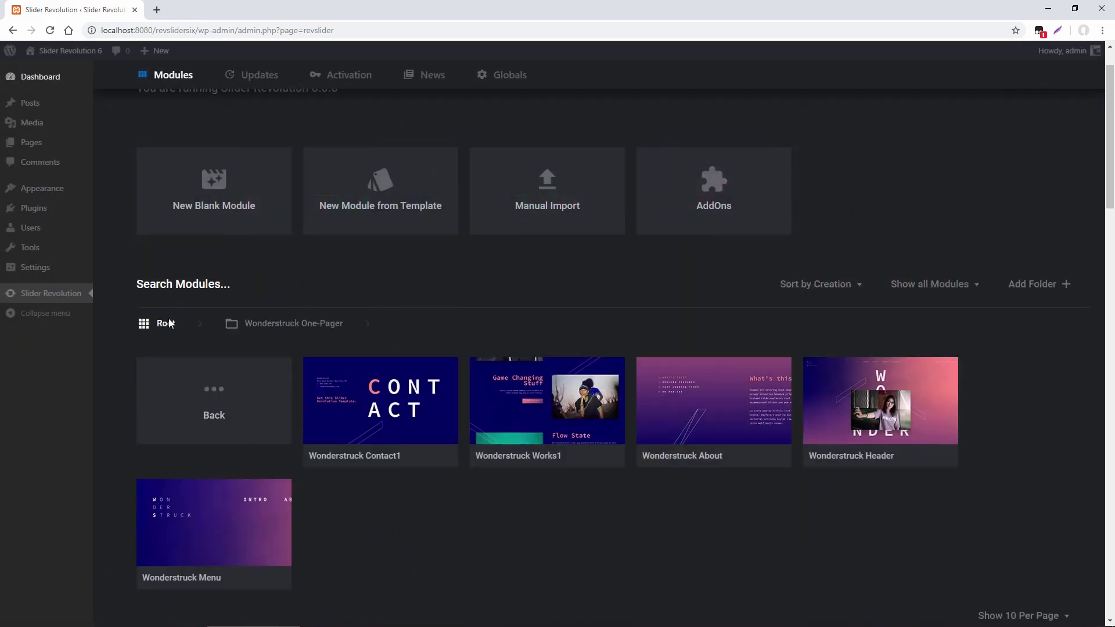
{"action": "left_click", "coordinate": [168, 324]}
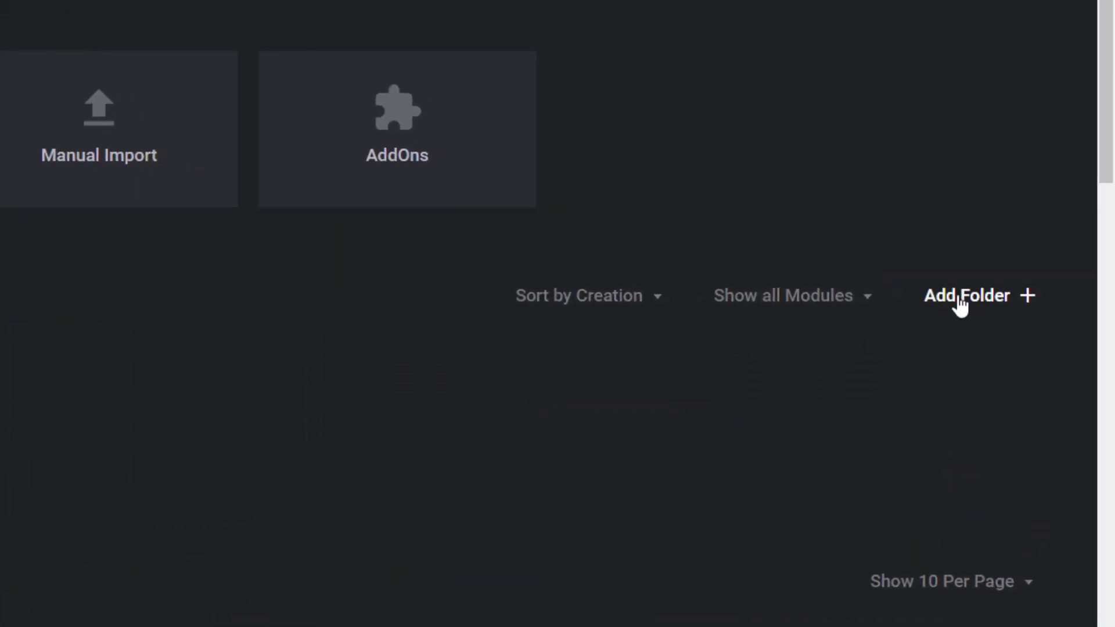
Add a new folder, drag Restaurant Menu1 into it, and rename it 'My Special Web Page'
{"action": "left_click", "coordinate": [959, 297]}
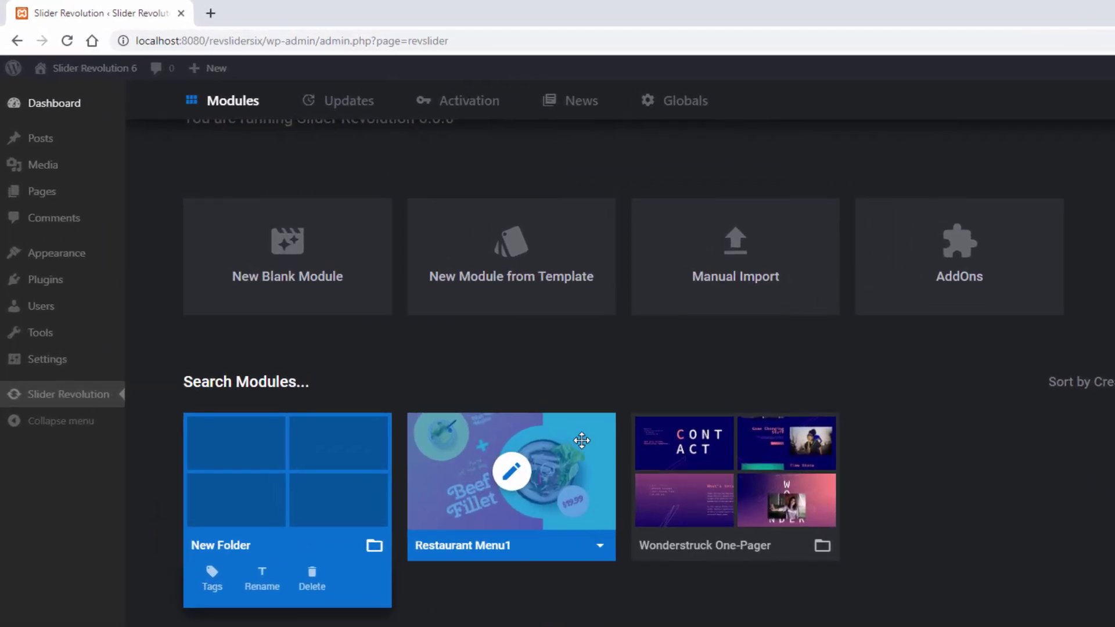
{"action": "left_click_drag", "start_coordinate": [581, 441], "coordinate": [185, 250]}
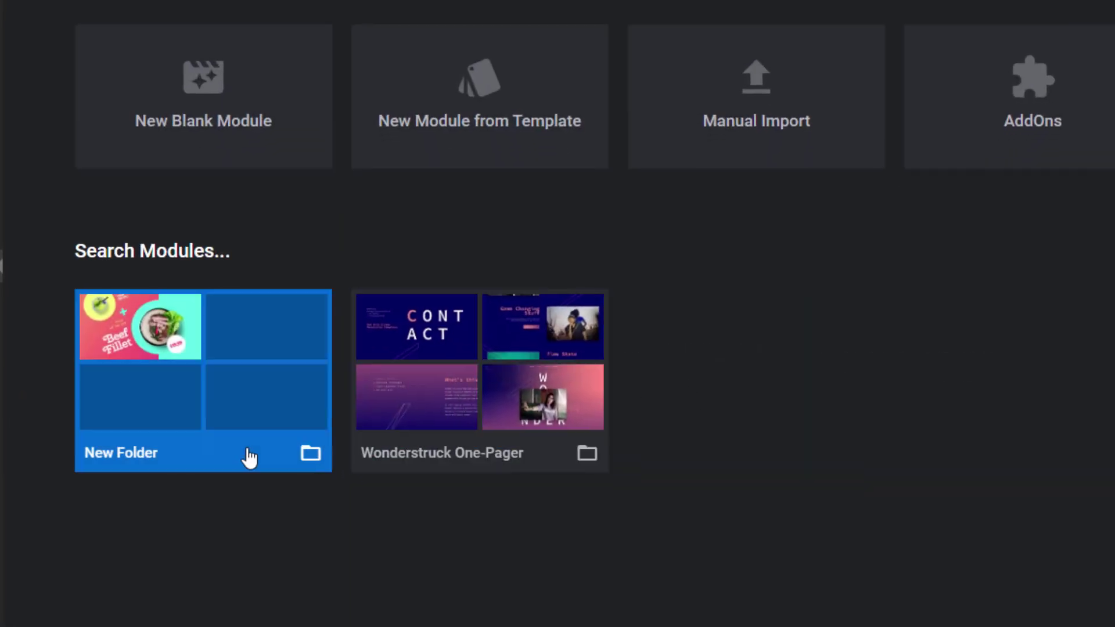
{"action": "mouse_move", "coordinate": [272, 519]}
{"action": "left_click_drag", "start_coordinate": [184, 450], "coordinate": [90, 454]}
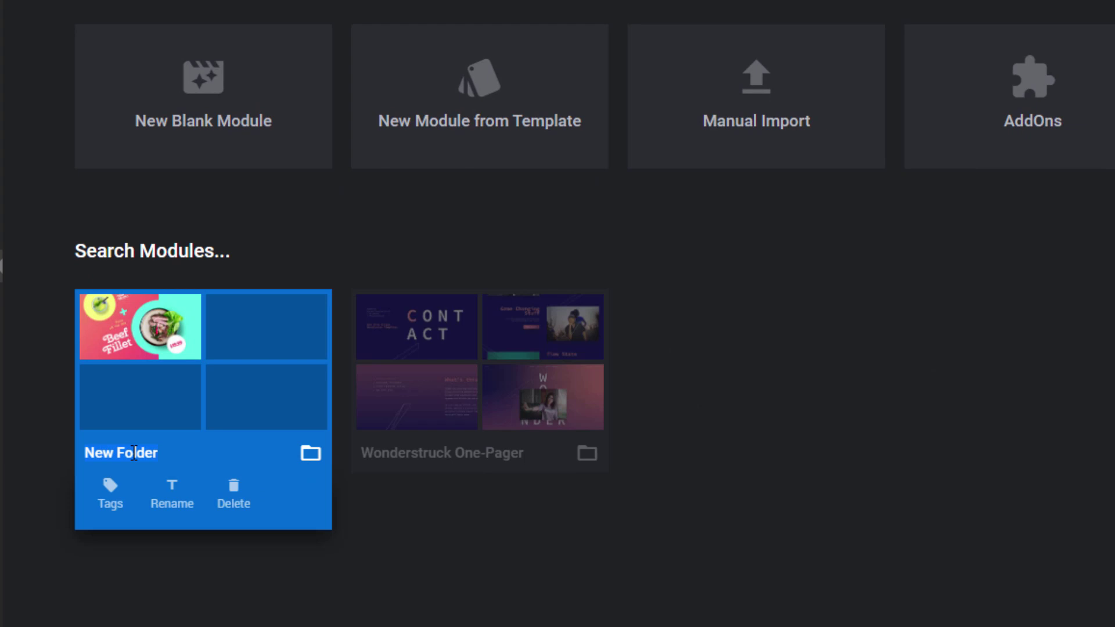
{"action": "type", "text": "My Spc"}
{"action": "type", "text": "cial Web Pag"}
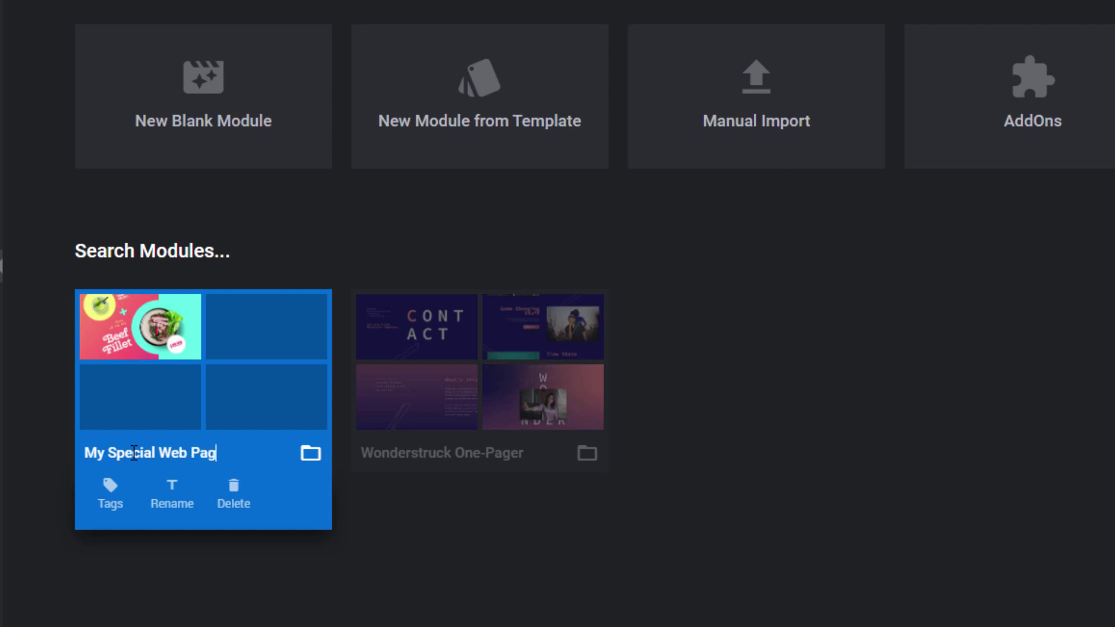
{"action": "type", "text": "e"}
{"action": "key", "text": "Return"}
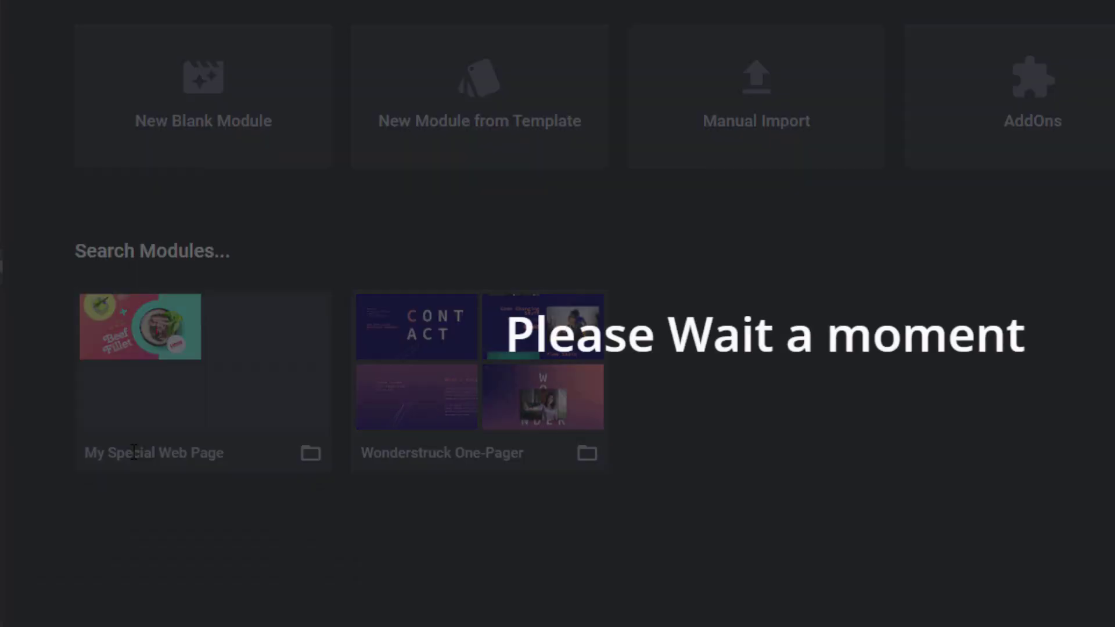
Move Restaurant Menu1 out of the My Special Web Page folder to the Root level
{"action": "left_click", "coordinate": [208, 372]}
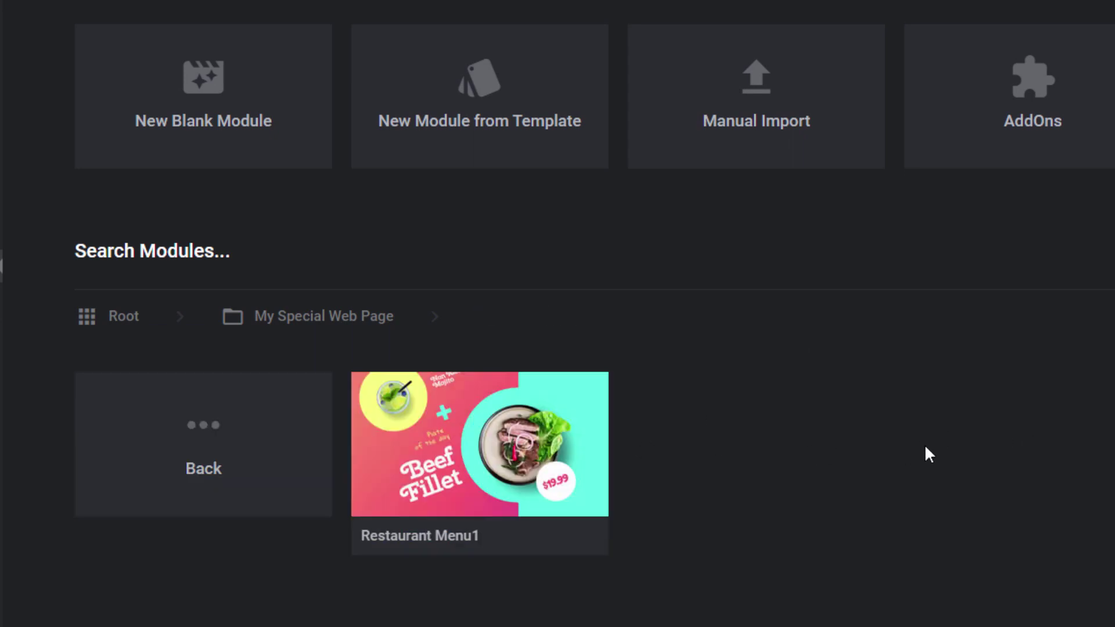
{"action": "mouse_move", "coordinate": [502, 398]}
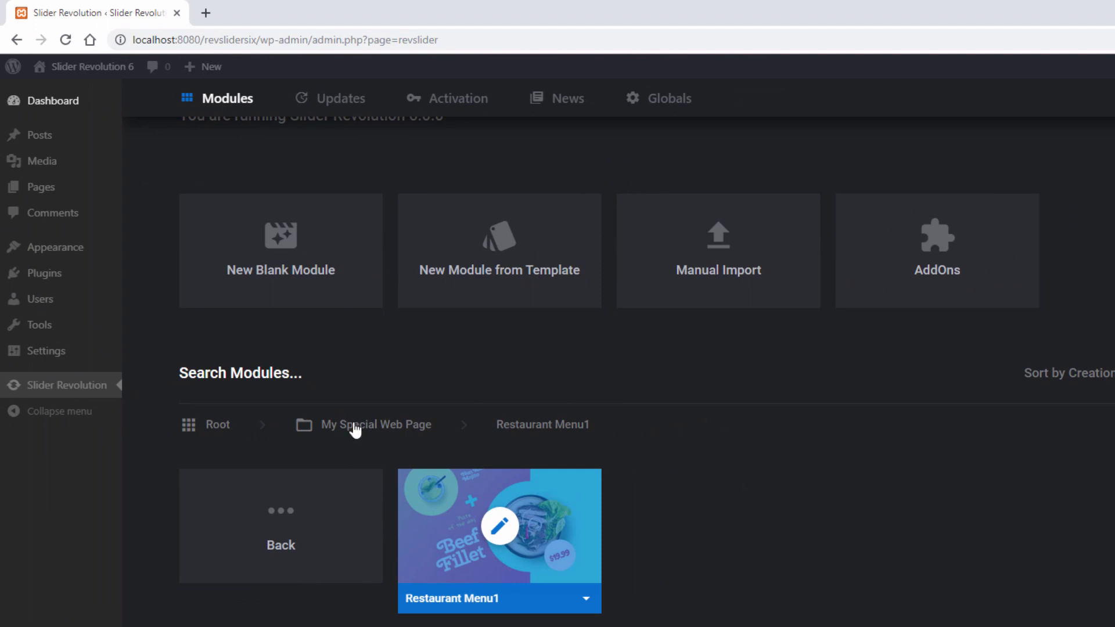
{"action": "left_click_drag", "start_coordinate": [507, 431], "coordinate": [78, 256]}
{"action": "left_click_drag", "start_coordinate": [149, 338], "coordinate": [149, 119]}
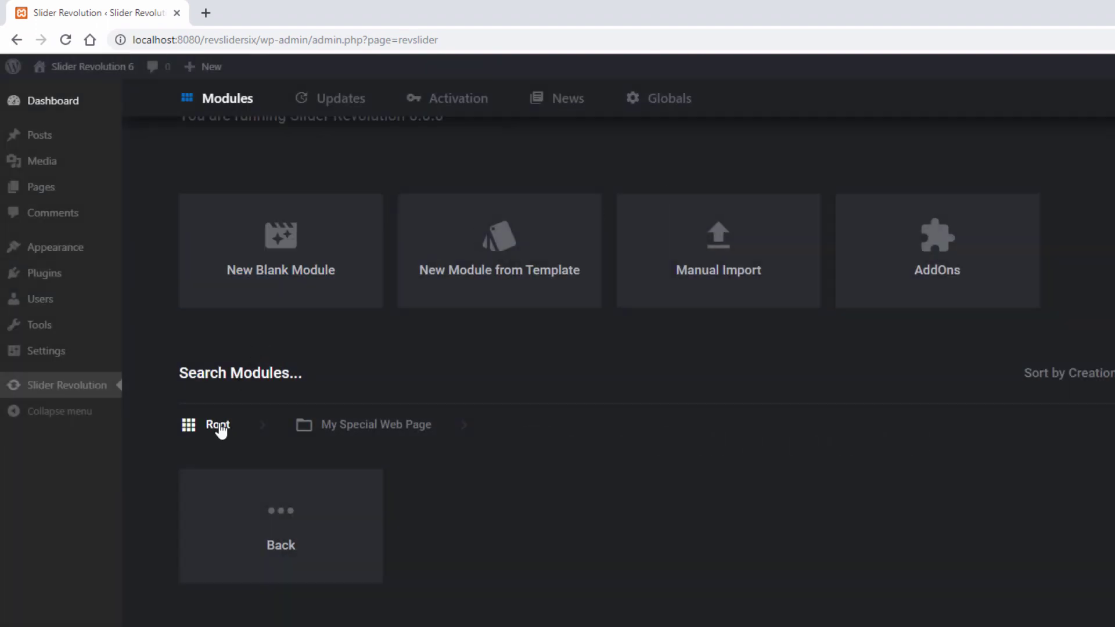
{"action": "left_click", "coordinate": [217, 424]}
Delete the now-empty My Special Web Page folder
{"action": "left_click", "coordinate": [367, 535]}
{"action": "left_click", "coordinate": [303, 570]}
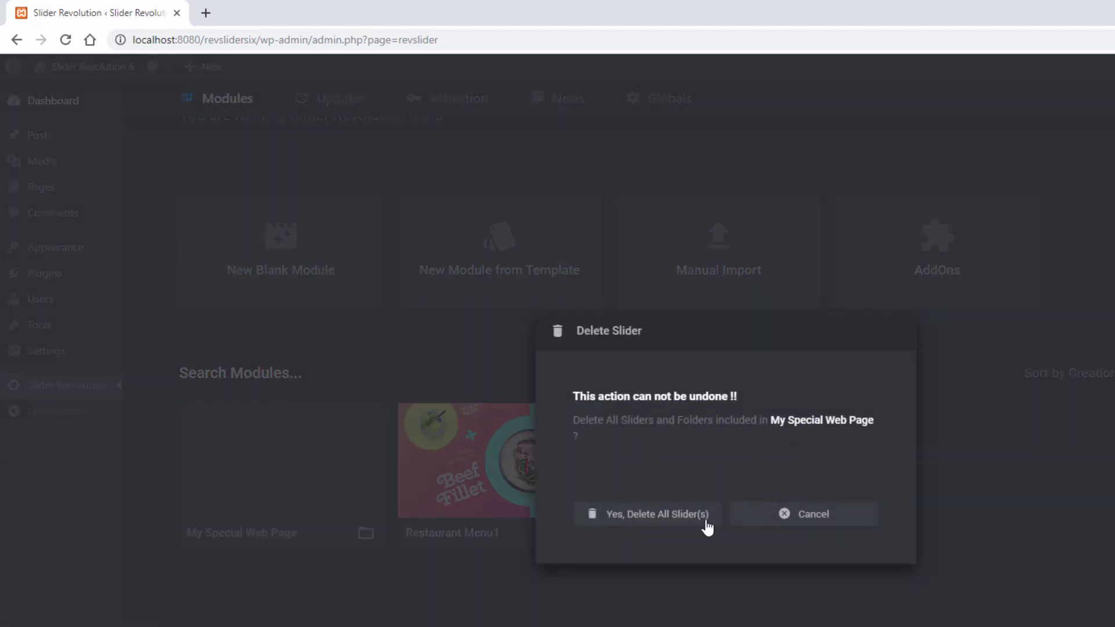
{"action": "left_click", "coordinate": [668, 517]}
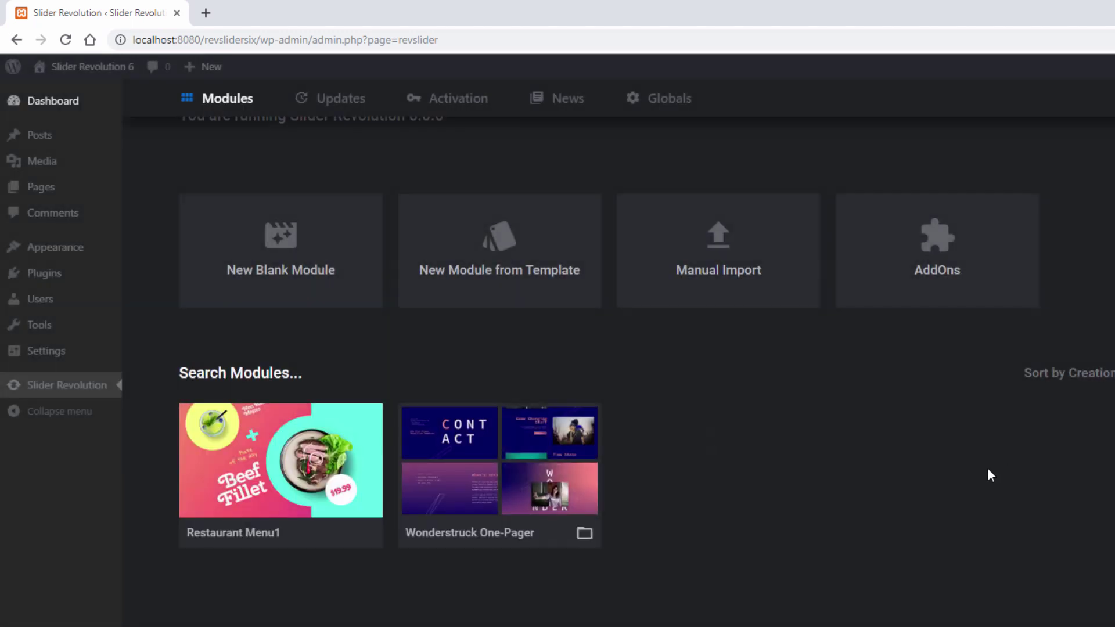
{"action": "scroll", "coordinate": [929, 481], "scroll_direction": "down", "scroll_amount": 1}
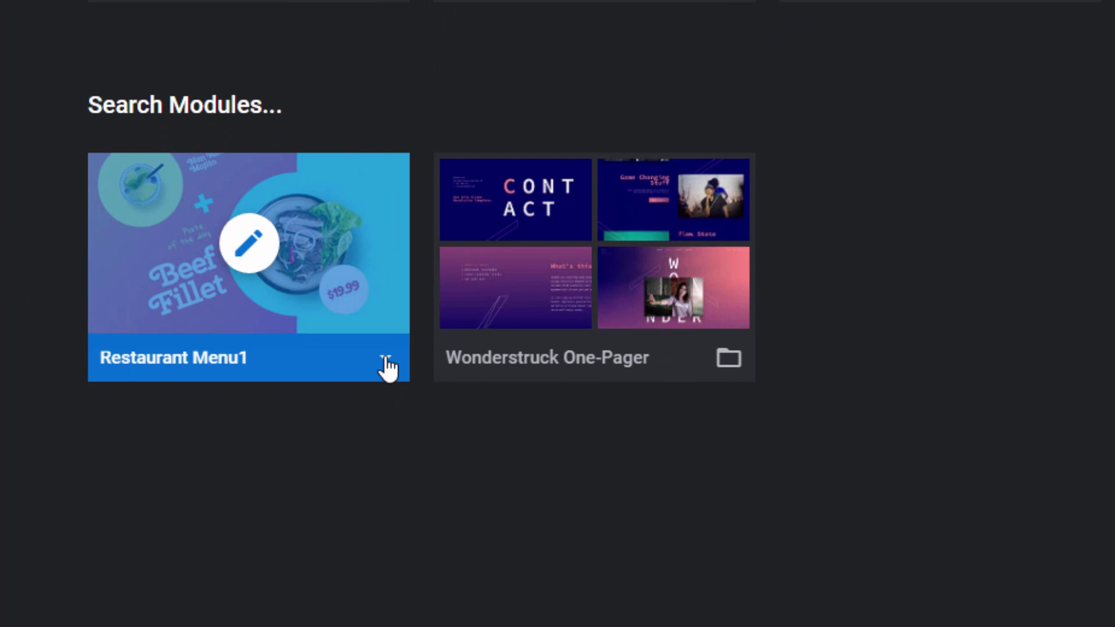
Add the tags 'restaraunt' and 'food' to Restaurant Menu1 through its Tags option
{"action": "left_click", "coordinate": [366, 456]}
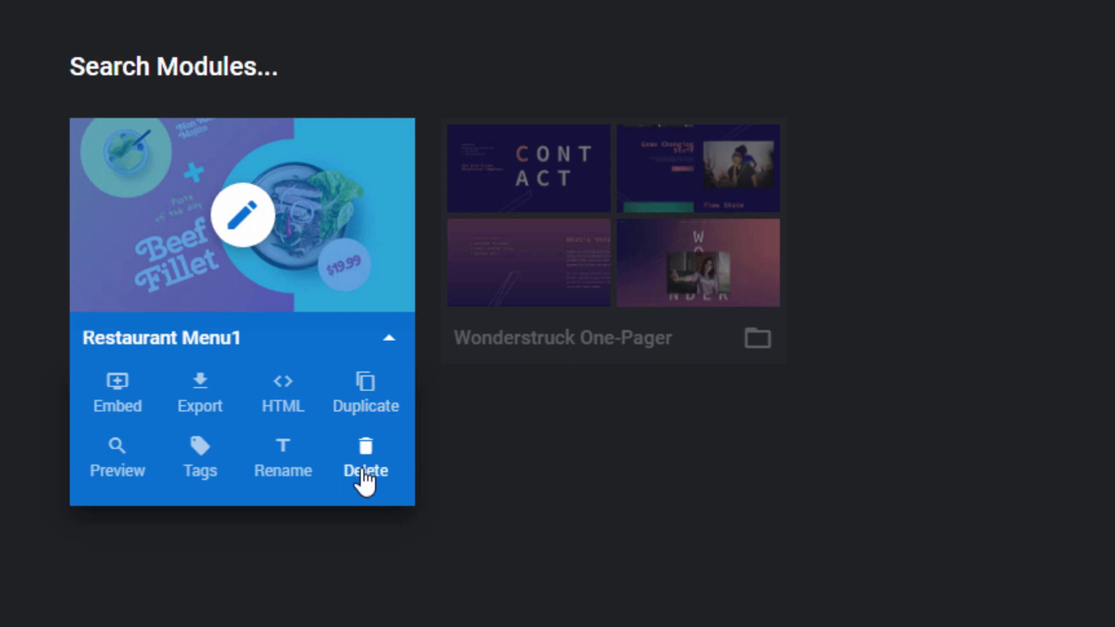
{"action": "left_click", "coordinate": [199, 459]}
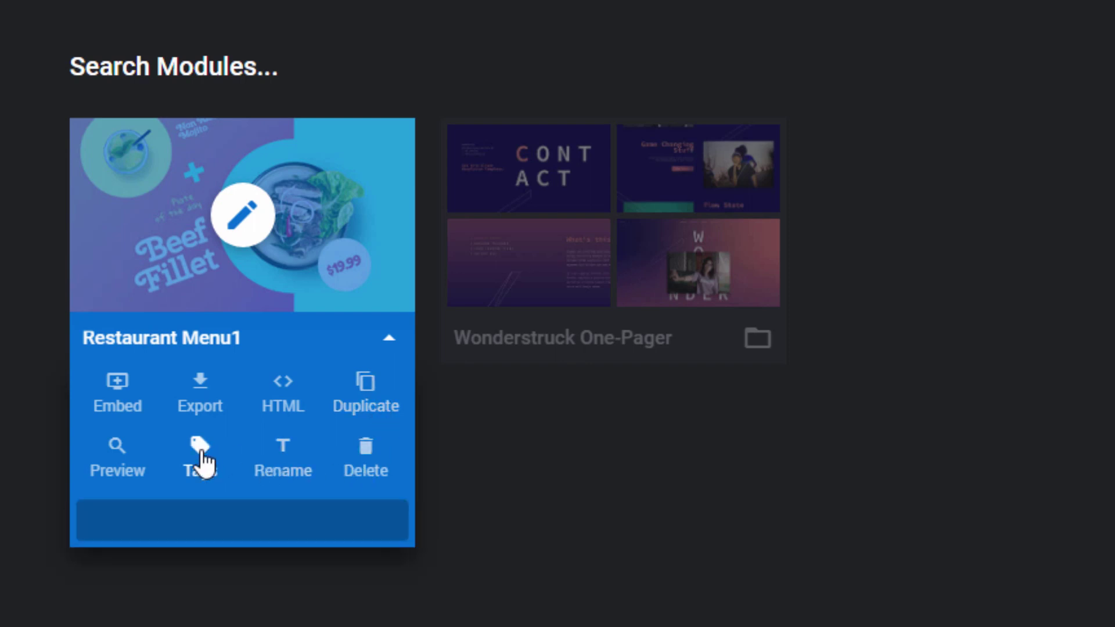
{"action": "left_click", "coordinate": [203, 518]}
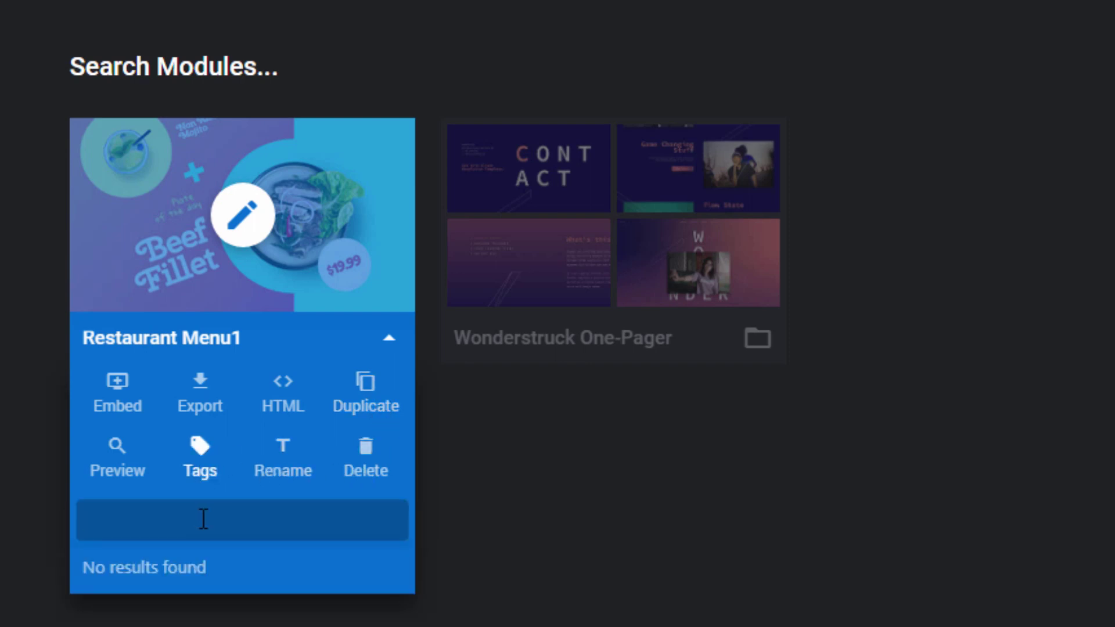
{"action": "type", "text": "restaraunt"}
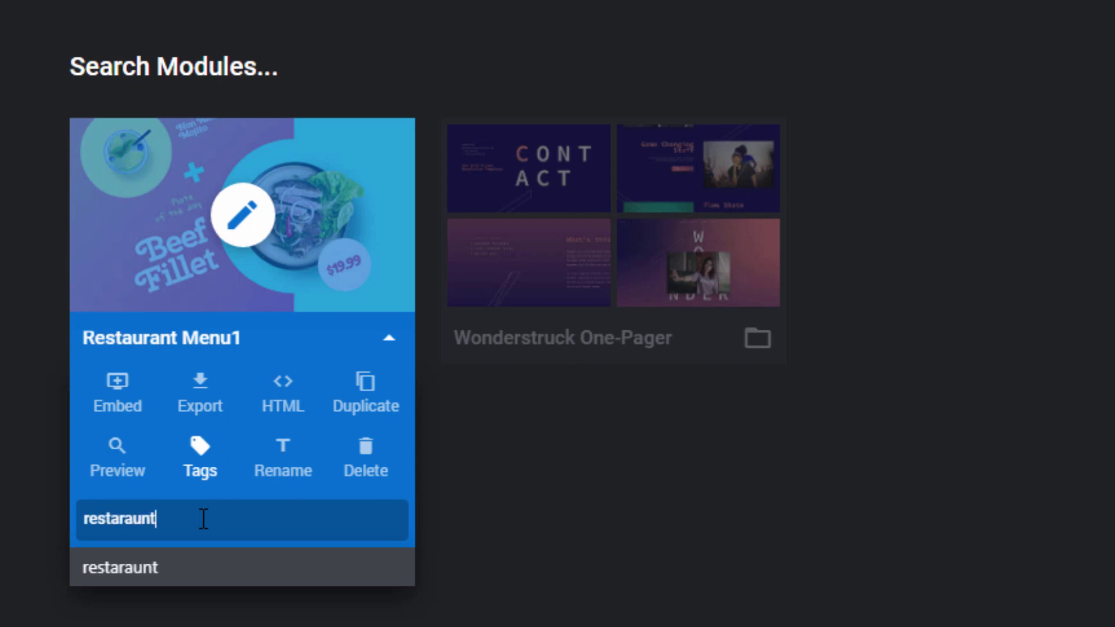
{"action": "key", "text": "Return"}
{"action": "type", "text": "food"}
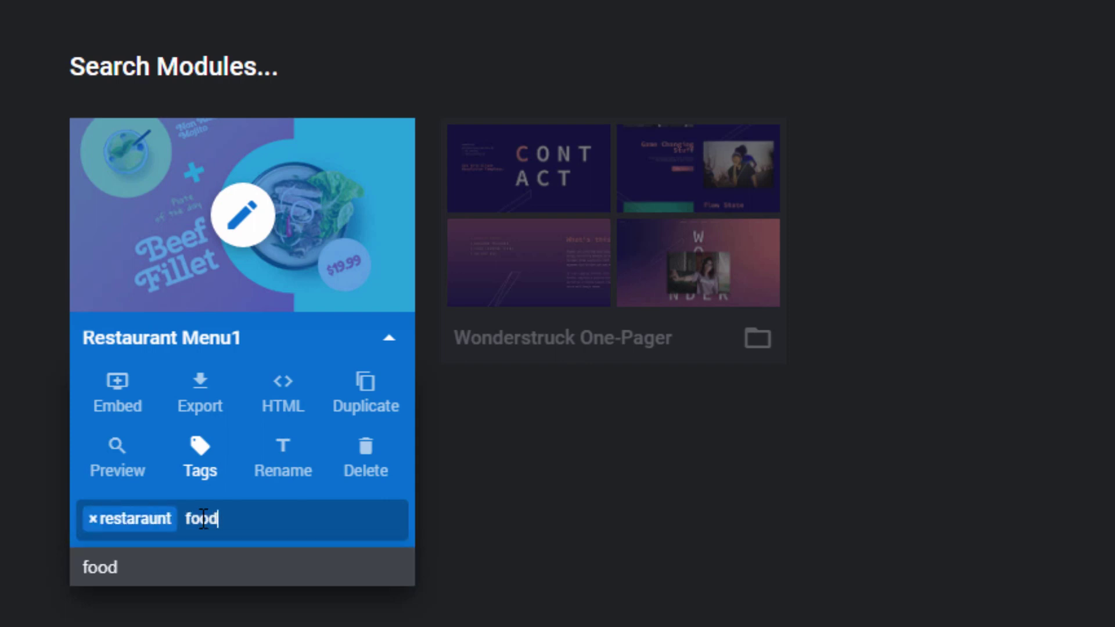
{"action": "key", "text": "Return"}
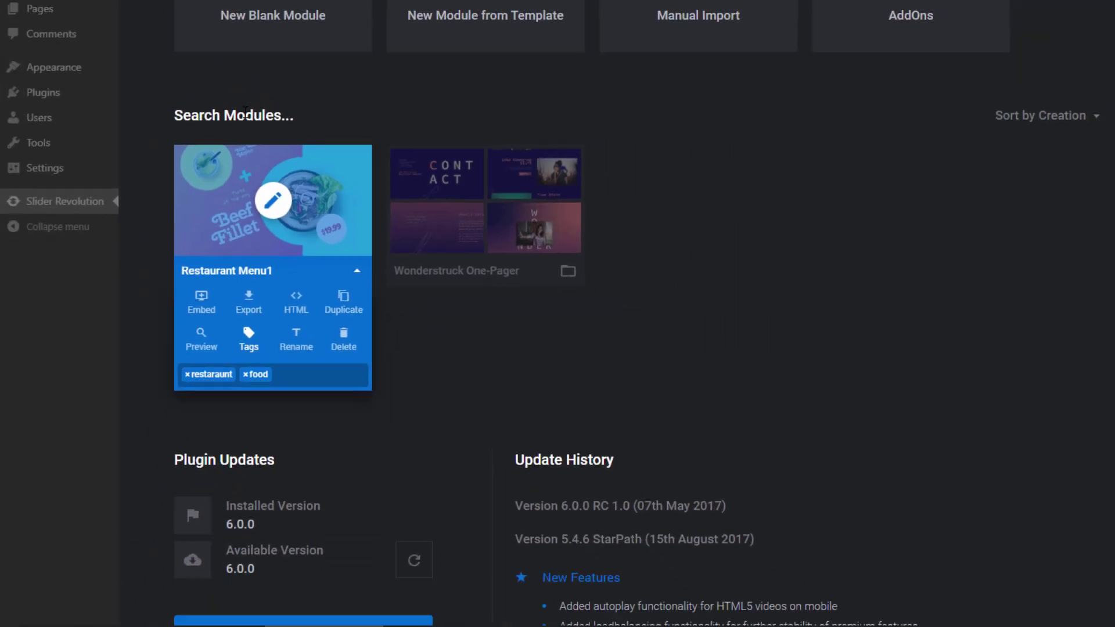
{"action": "left_click", "coordinate": [245, 112]}
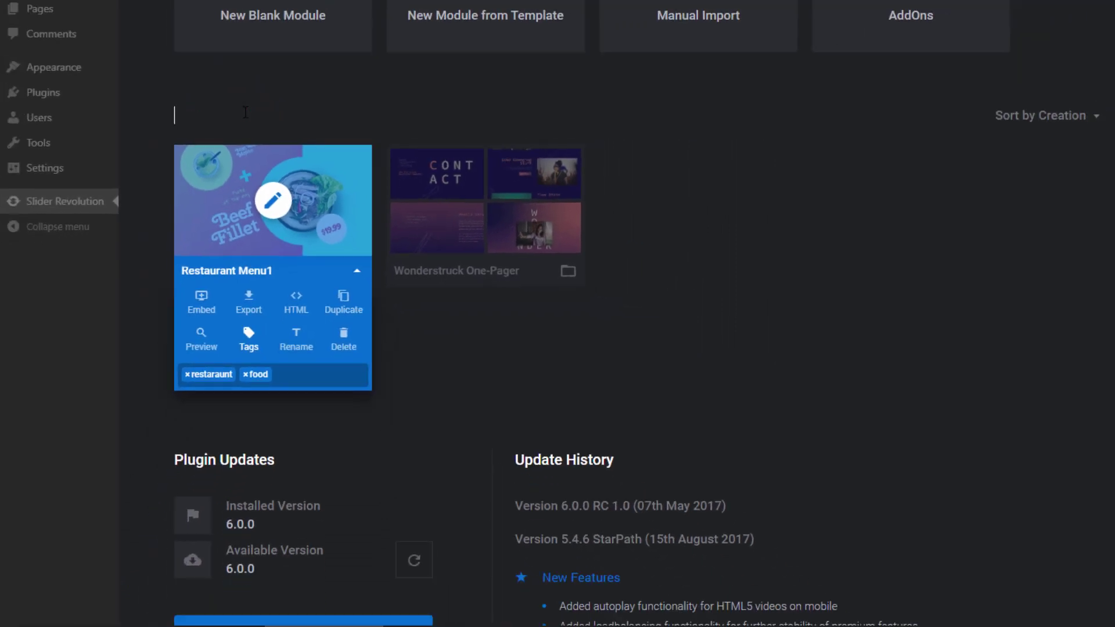
{"action": "type", "text": "food"}
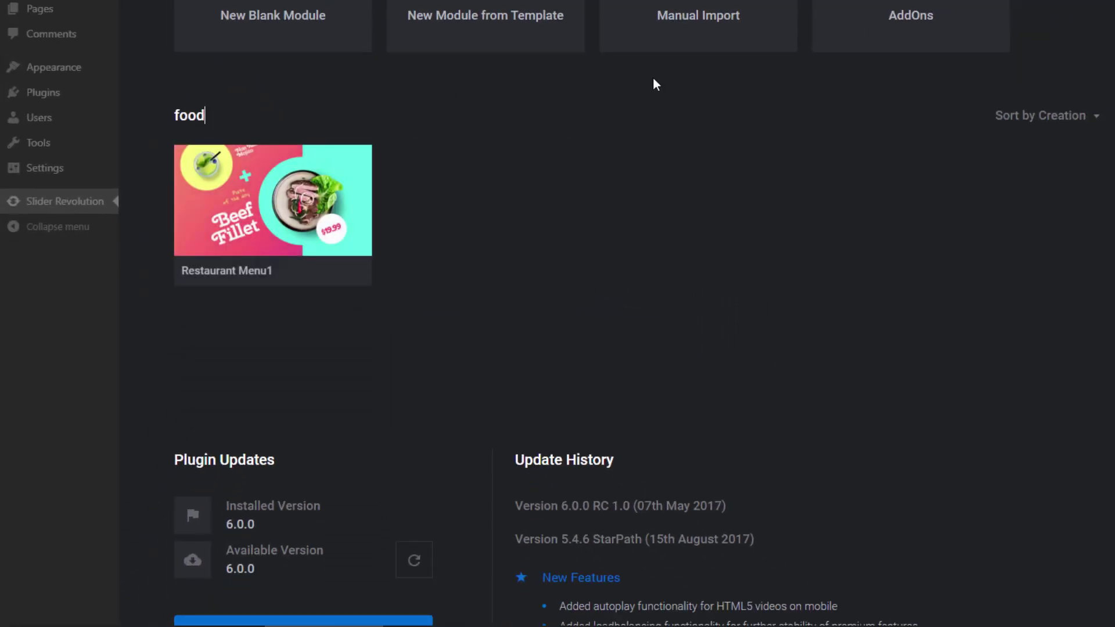
{"action": "key", "text": "ctrl+a"}
{"action": "key", "text": "BackSpace"}
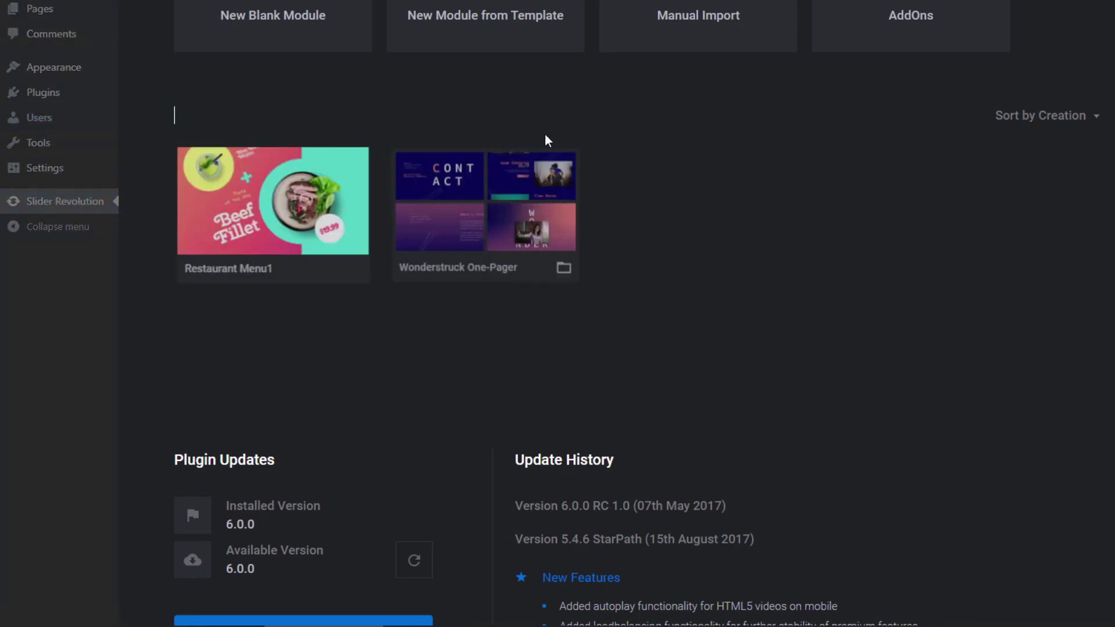
{"action": "left_click", "coordinate": [358, 274]}
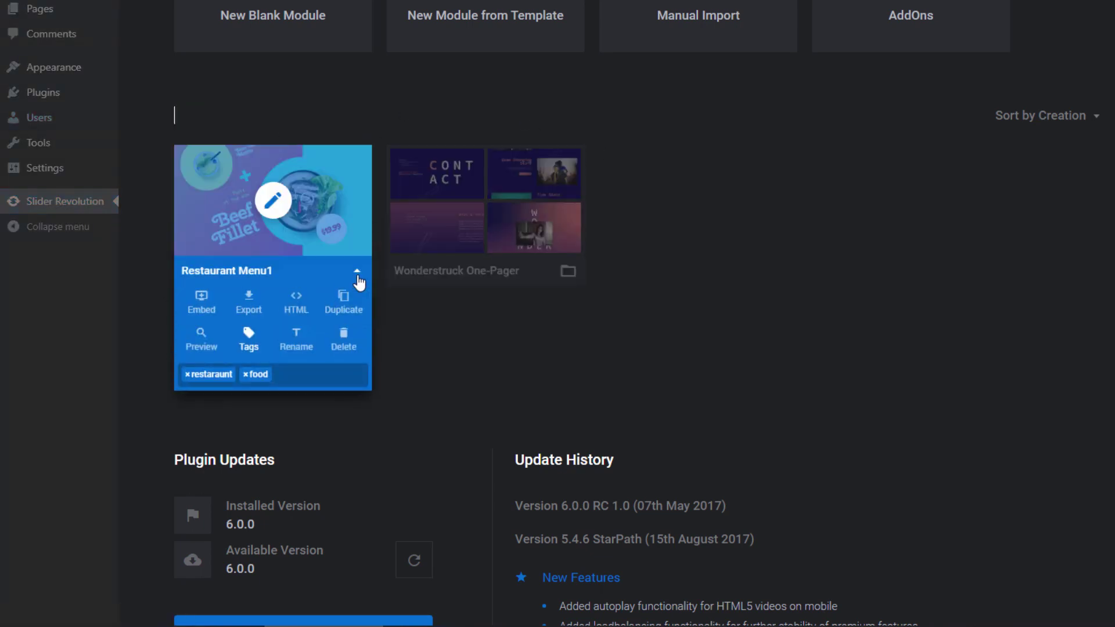
{"action": "left_click", "coordinate": [200, 303]}
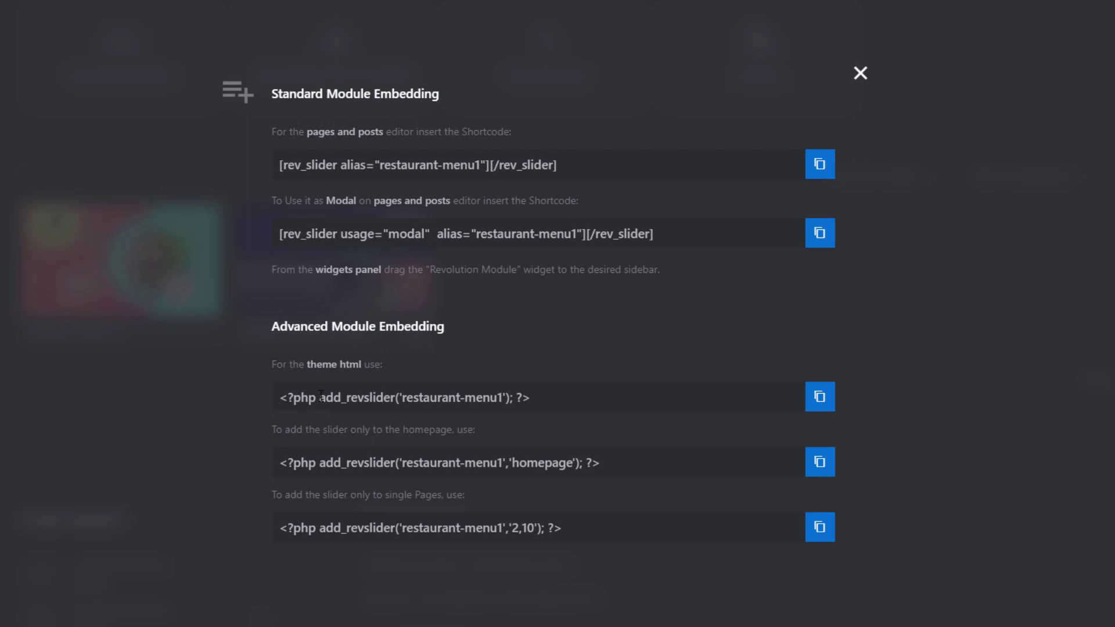
{"action": "left_click", "coordinate": [860, 73]}
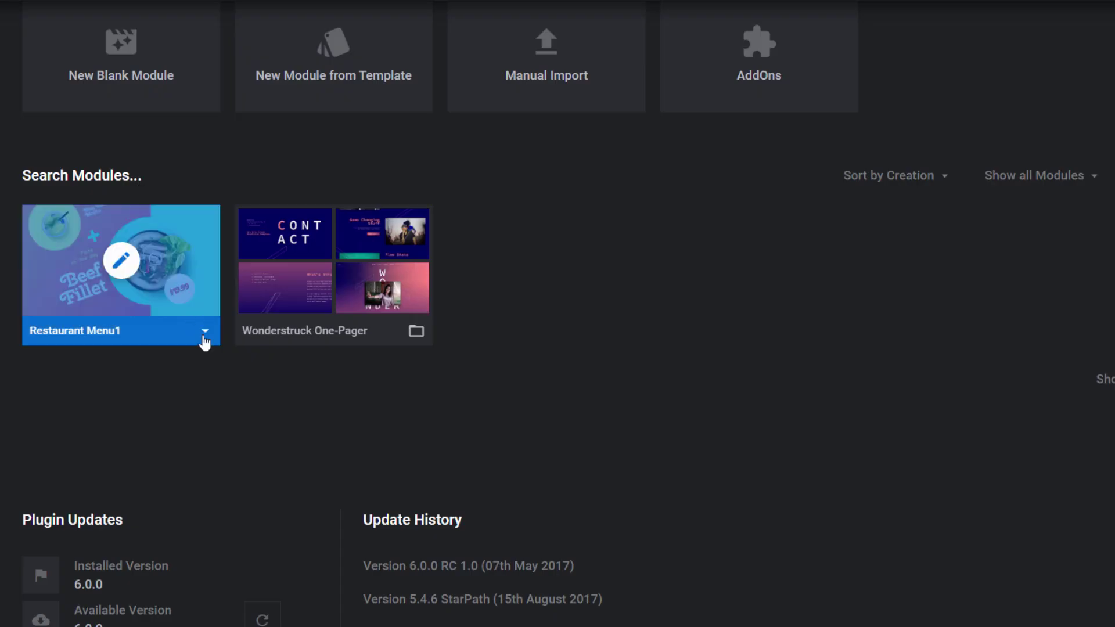
{"action": "left_click", "coordinate": [210, 333]}
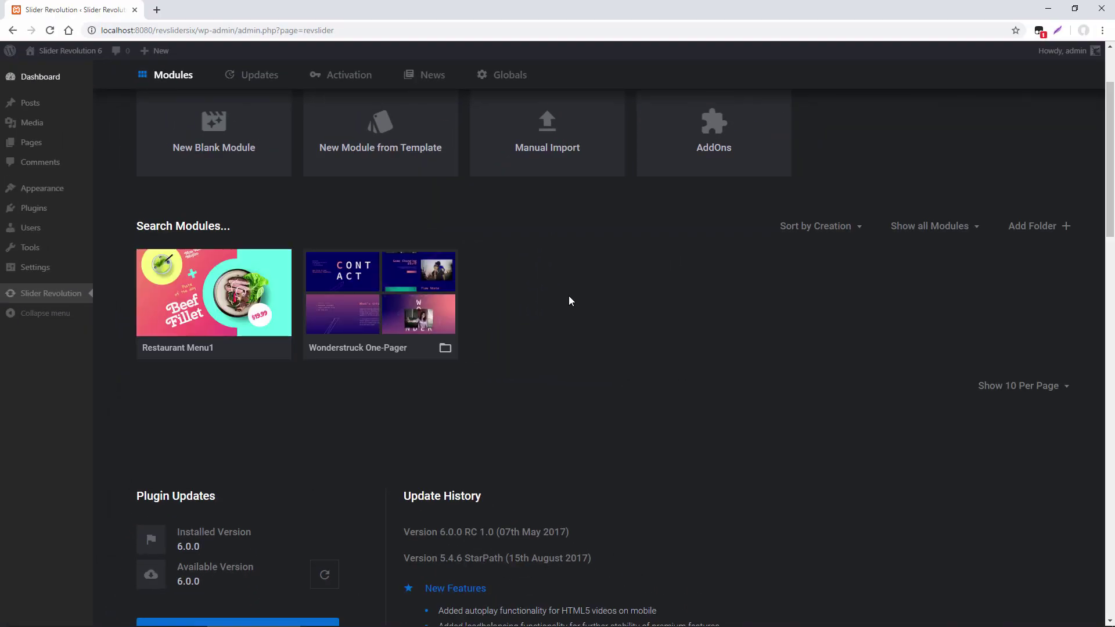
{"action": "left_click", "coordinate": [482, 75]}
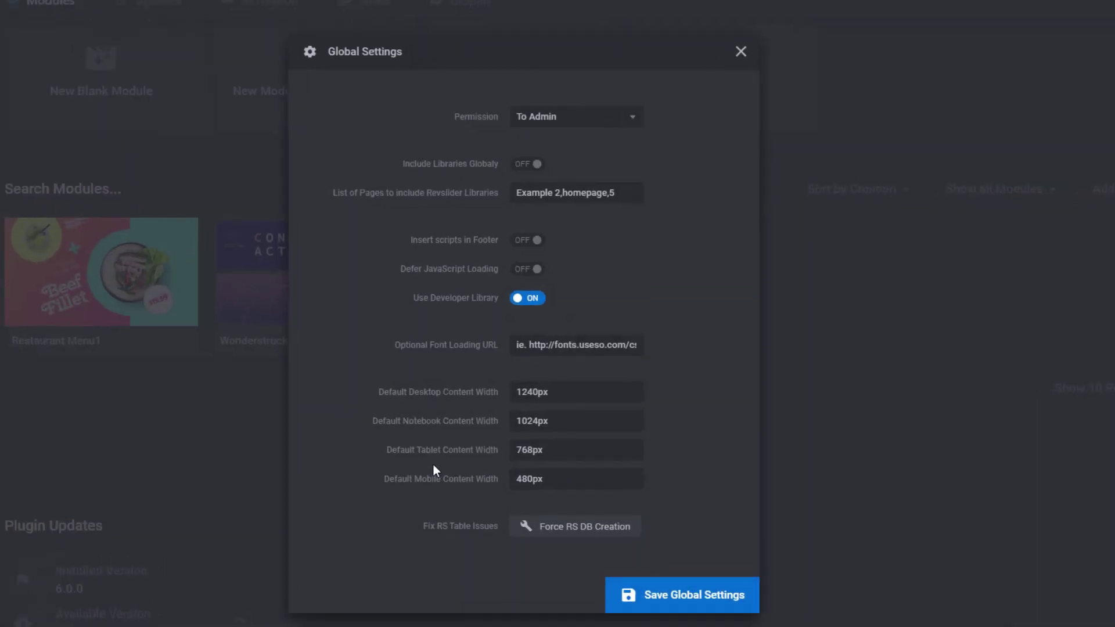
{"action": "left_click", "coordinate": [741, 51]}
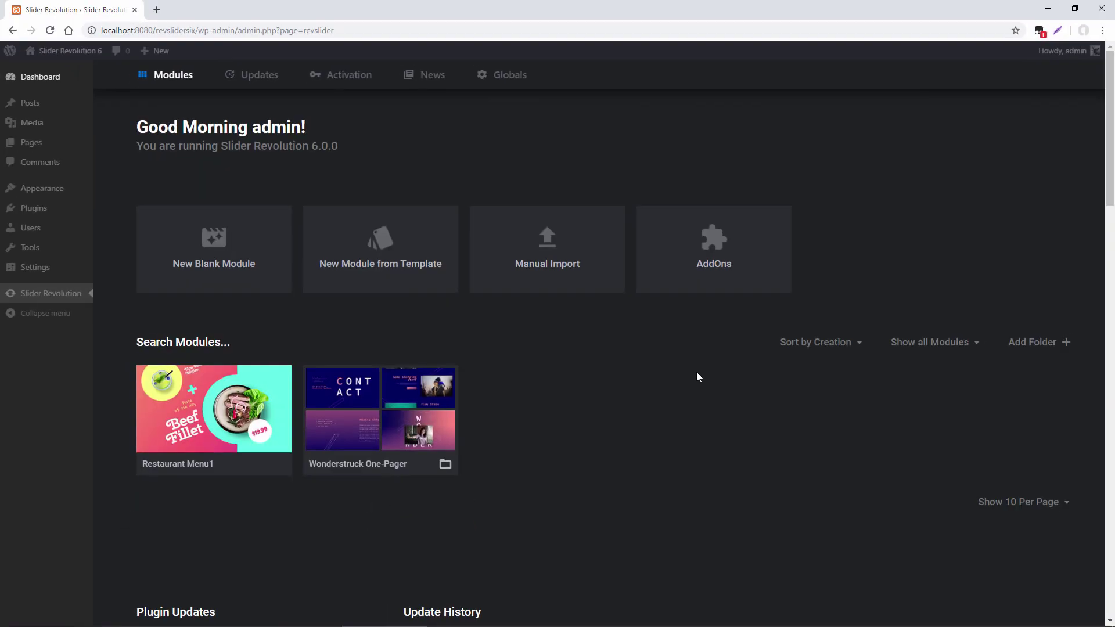
Open the WordPress Pages list in a new tab and edit My Web Page
{"action": "right_click", "coordinate": [68, 143]}
{"action": "left_click", "coordinate": [78, 150]}
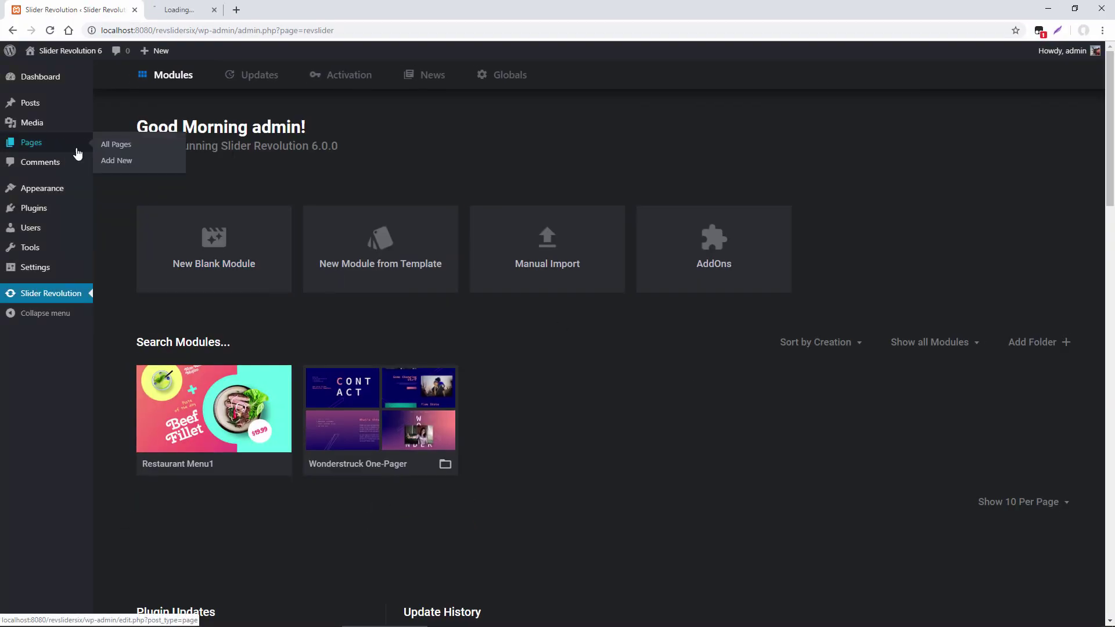
{"action": "left_click", "coordinate": [206, 9]}
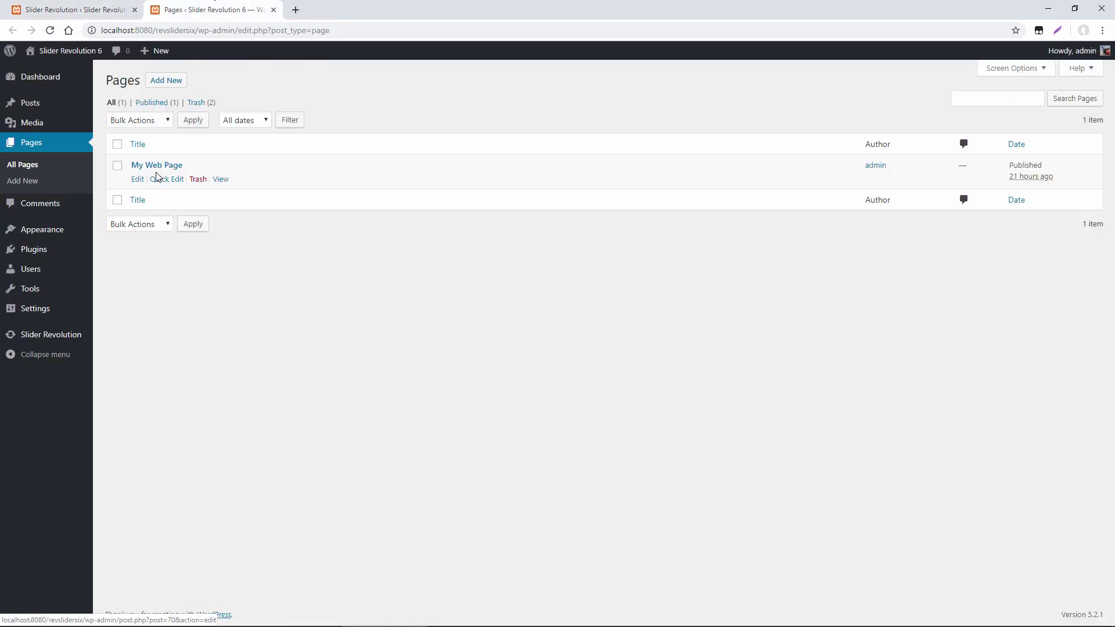
{"action": "left_click", "coordinate": [137, 180]}
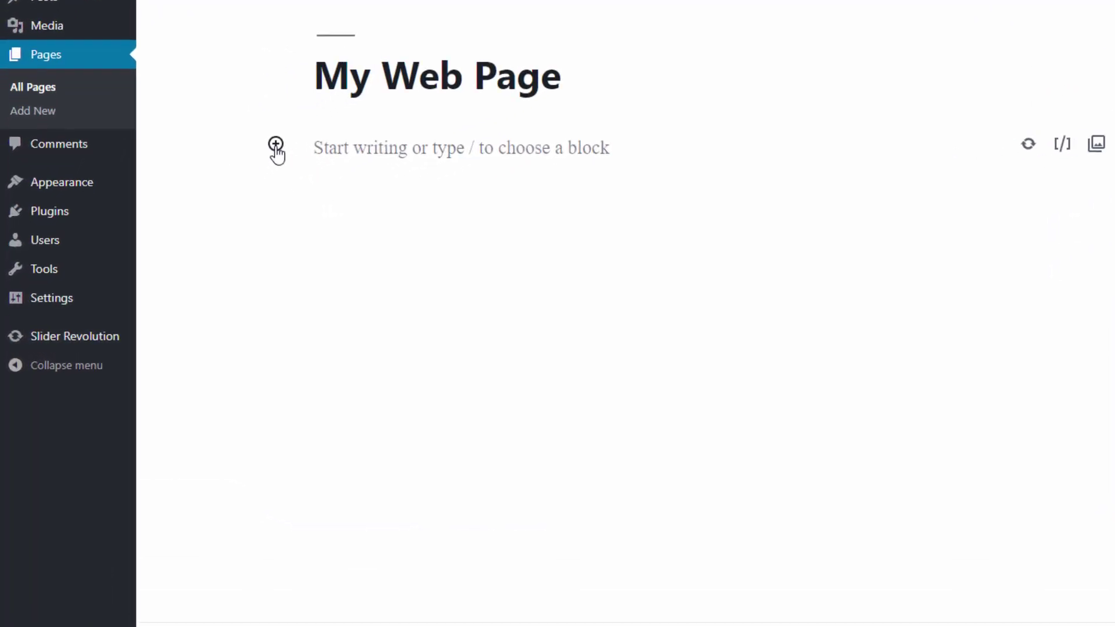
Insert a ThemePunch Slider Revolution block showing Restaurant Menu1 and save the page
{"action": "left_click", "coordinate": [276, 146]}
{"action": "scroll", "coordinate": [423, 325], "scroll_direction": "down", "scroll_amount": 4}
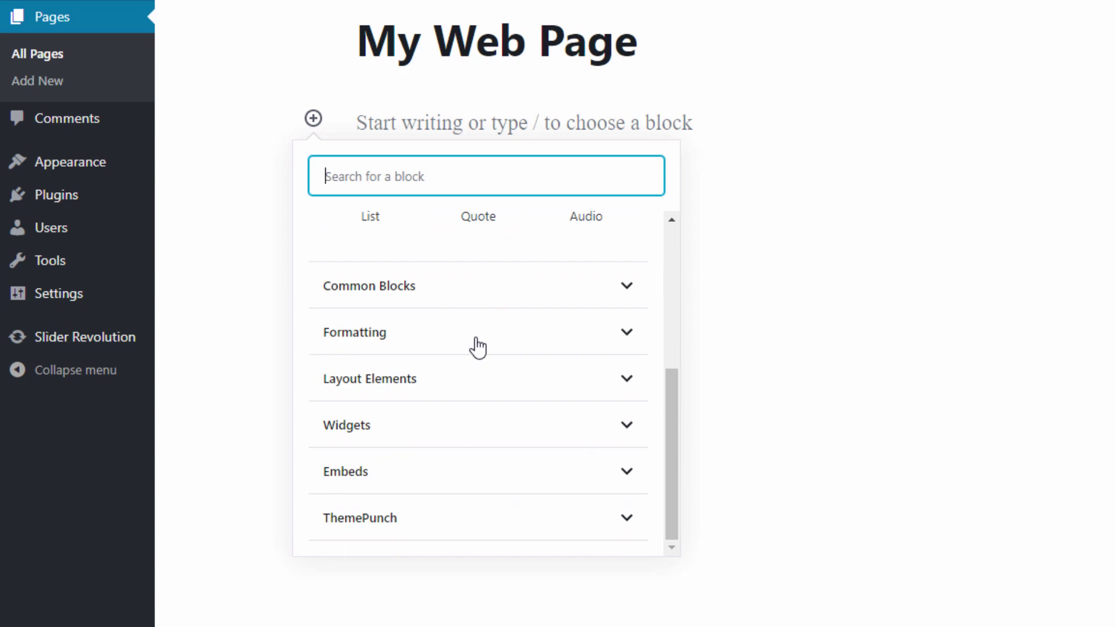
{"action": "left_click", "coordinate": [511, 534]}
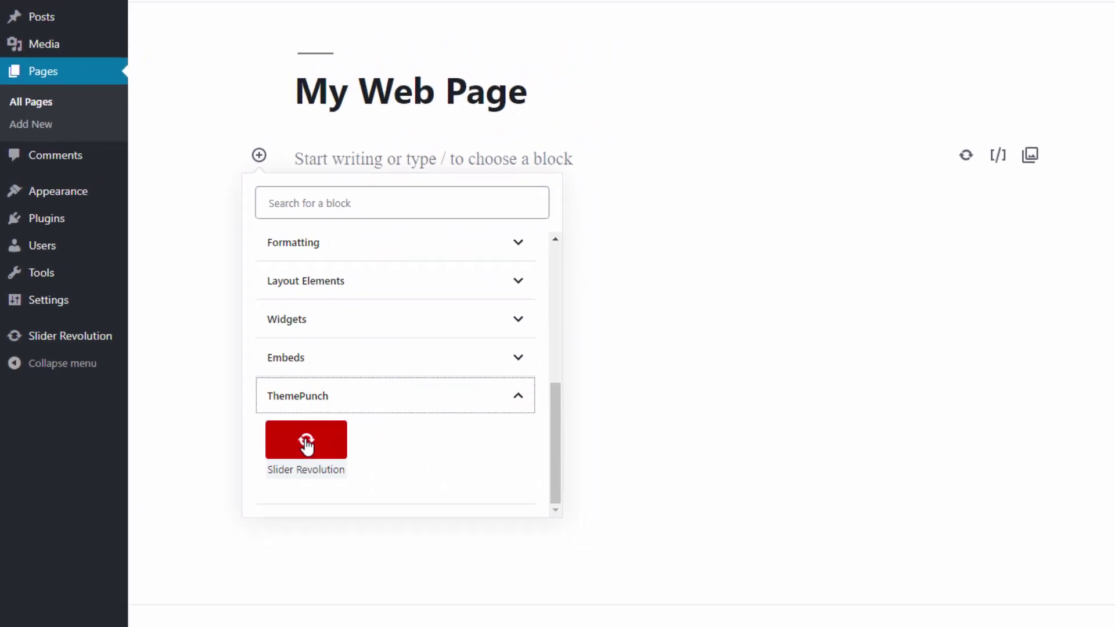
{"action": "left_click", "coordinate": [306, 441]}
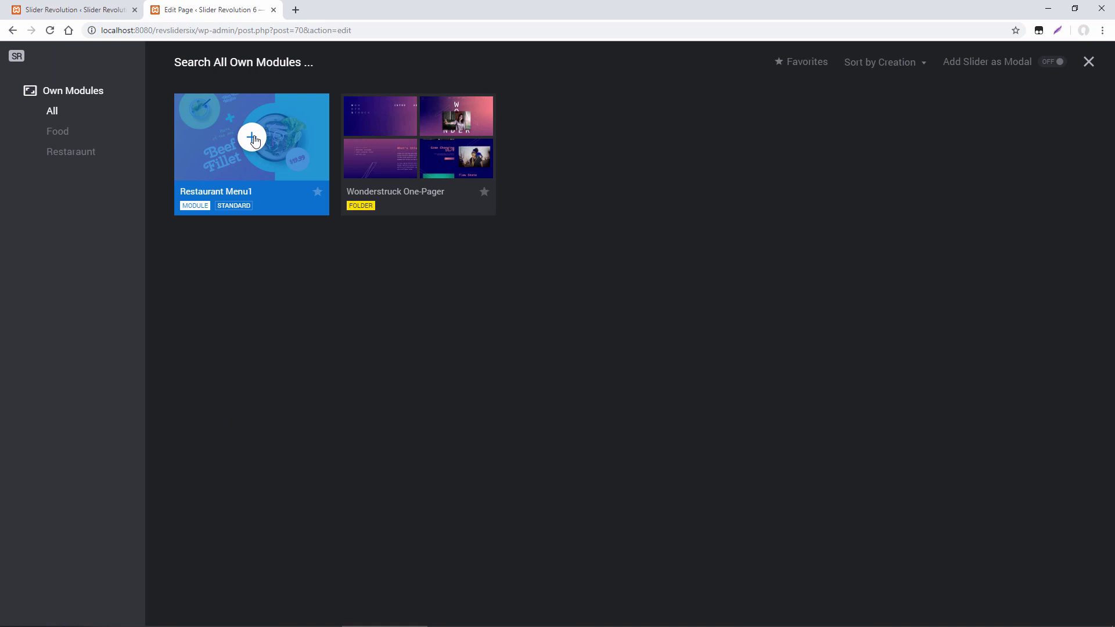
{"action": "left_click", "coordinate": [252, 138]}
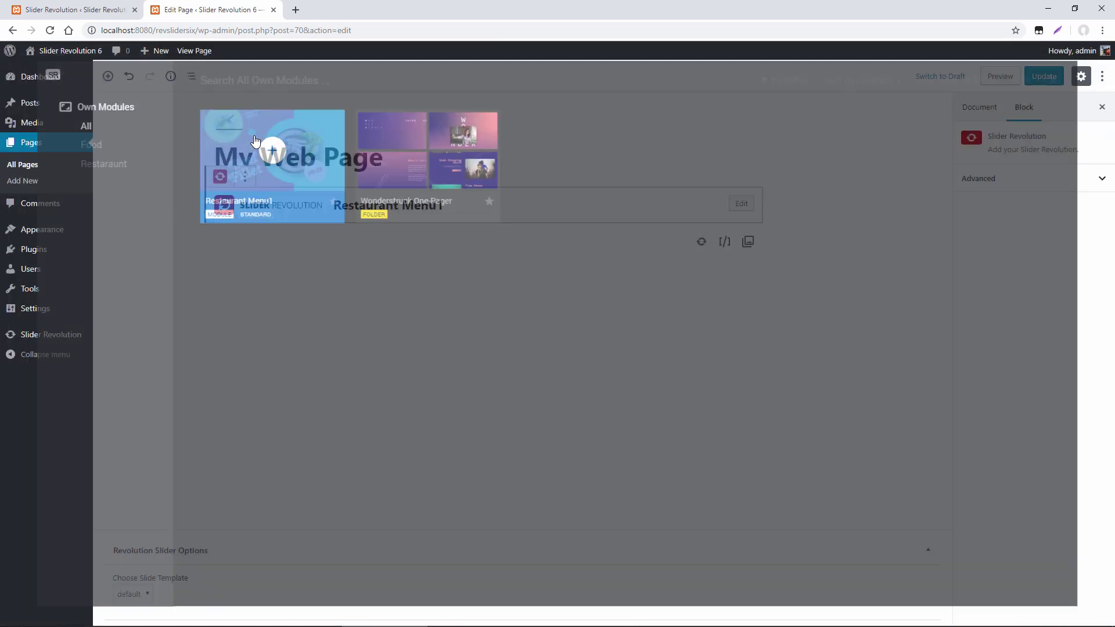
{"action": "key", "text": "ctrl+s"}
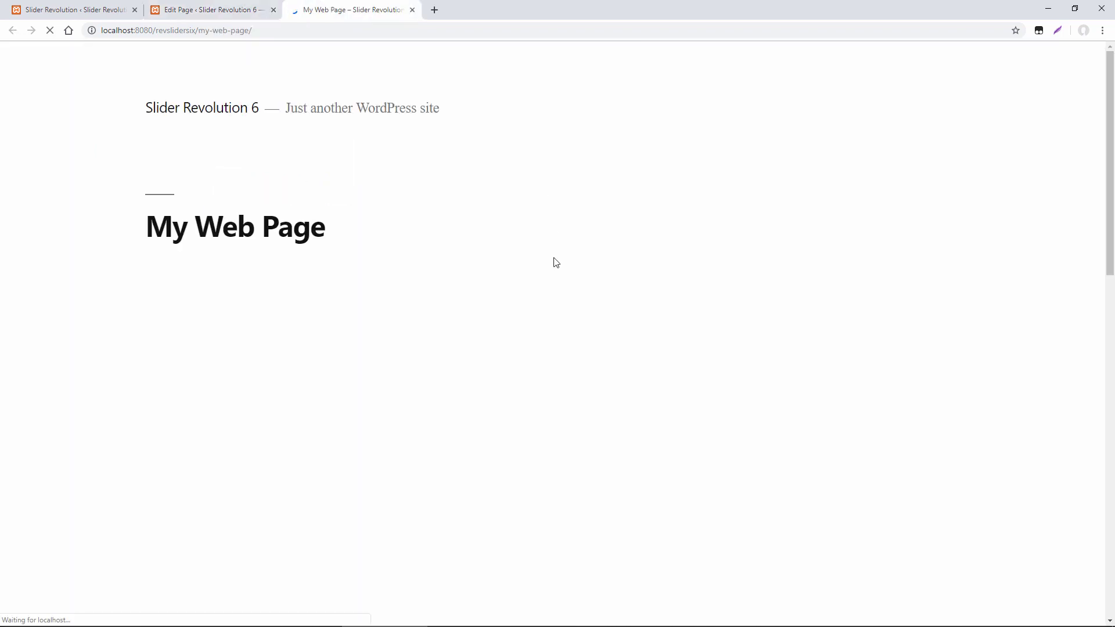
Check the Restaurant Menu1 slider's slides on the live My Web Page, then open it from the admin bar's Slider Revolution menu
{"action": "scroll", "coordinate": [496, 209], "scroll_direction": "down", "scroll_amount": 3}
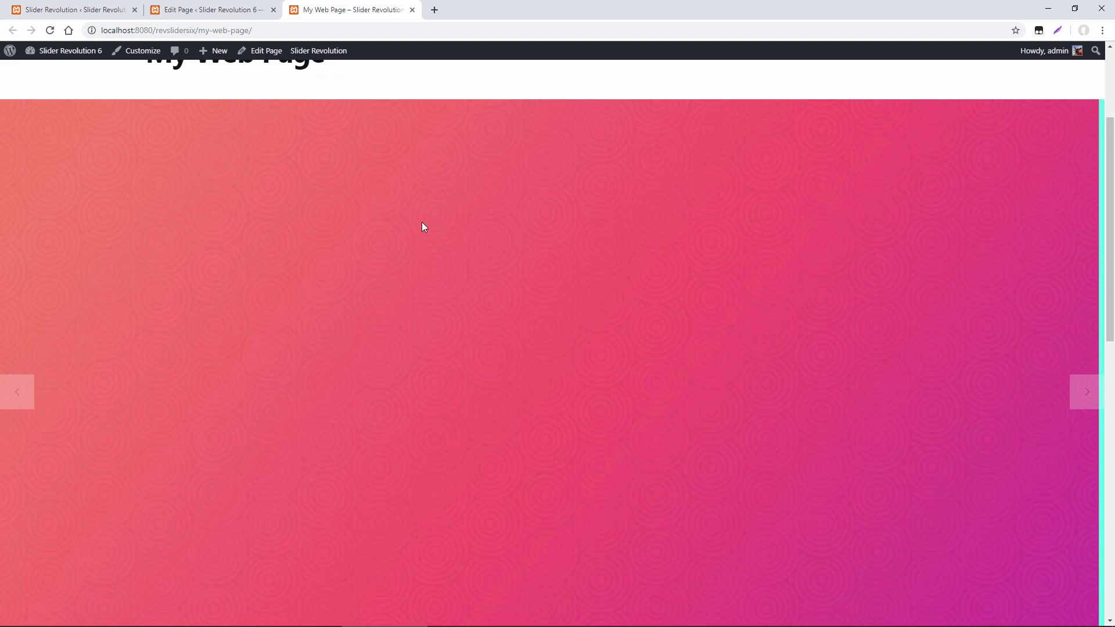
{"action": "scroll", "coordinate": [420, 226], "scroll_direction": "down", "scroll_amount": 7}
{"action": "scroll", "coordinate": [443, 268], "scroll_direction": "up", "scroll_amount": 10}
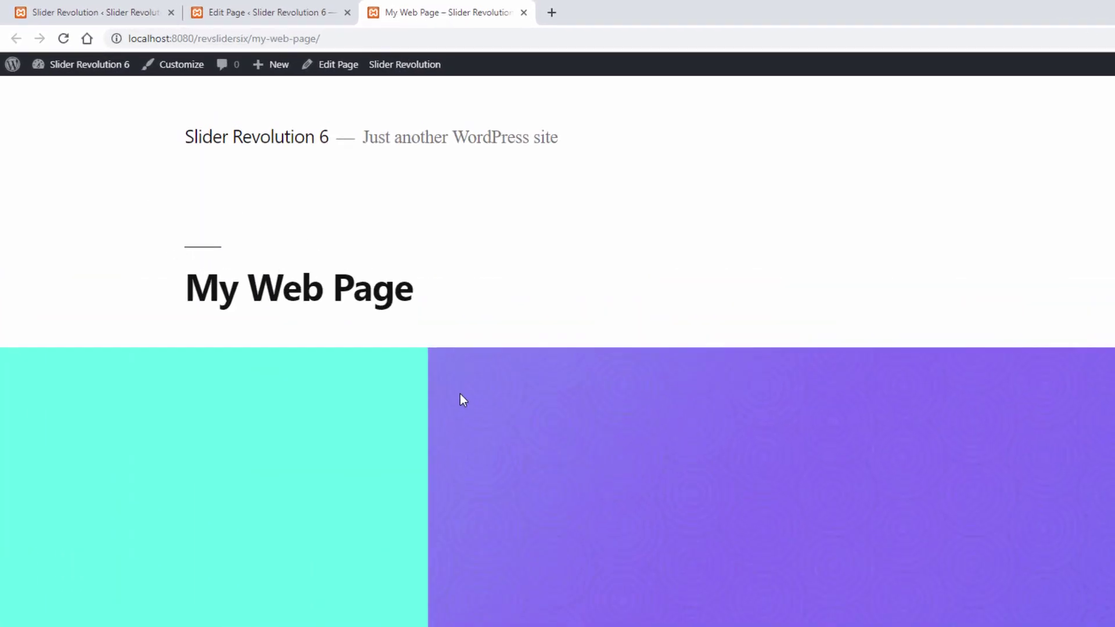
{"action": "mouse_move", "coordinate": [424, 72]}
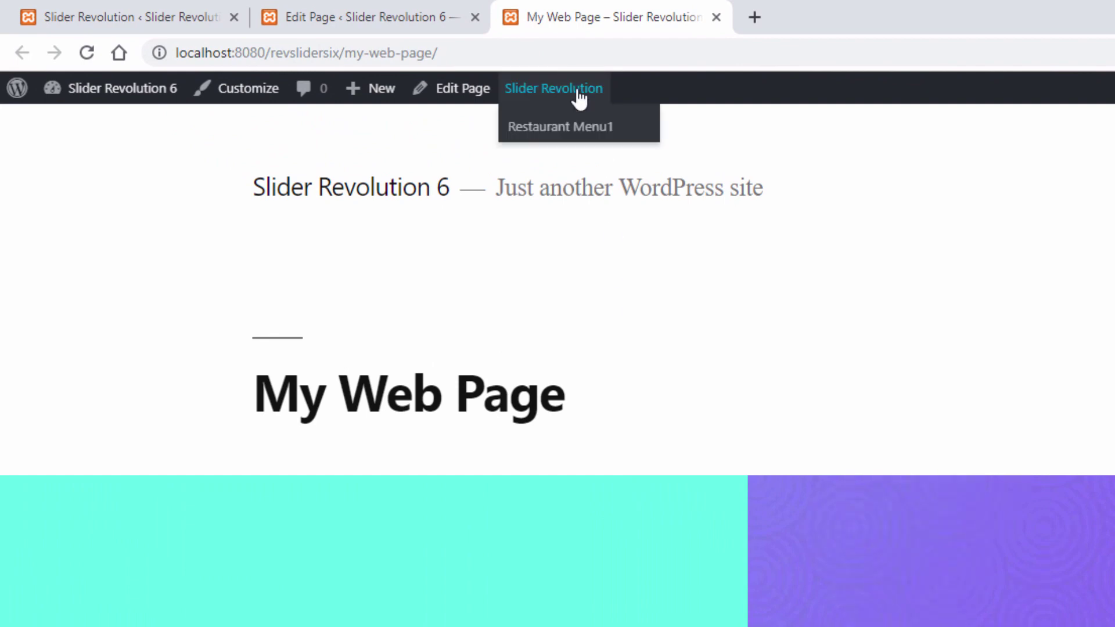
{"action": "left_click", "coordinate": [571, 134]}
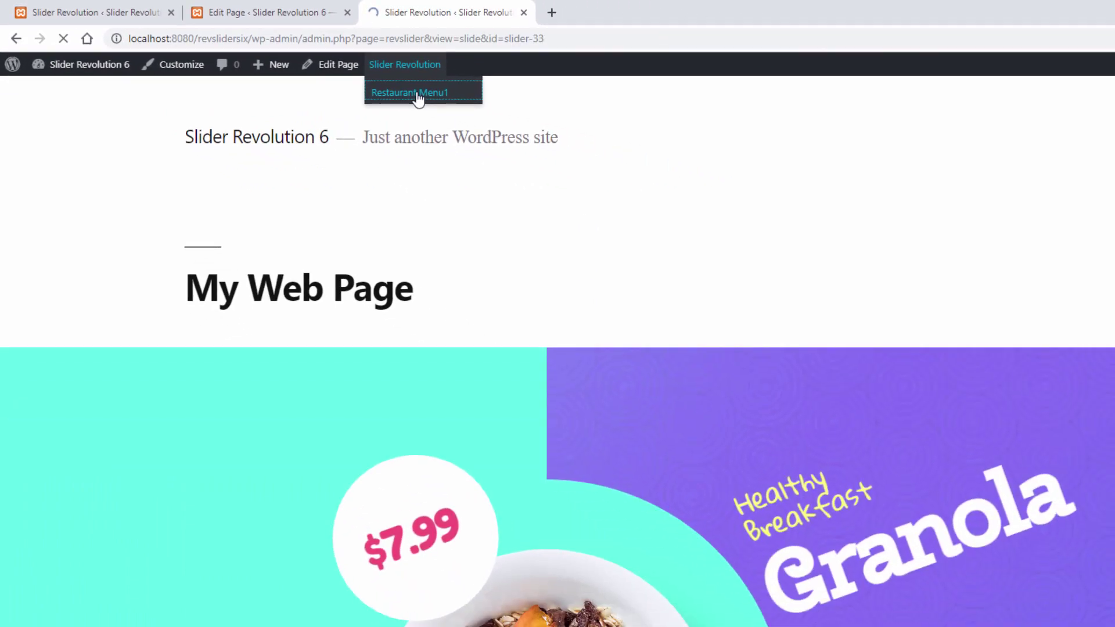